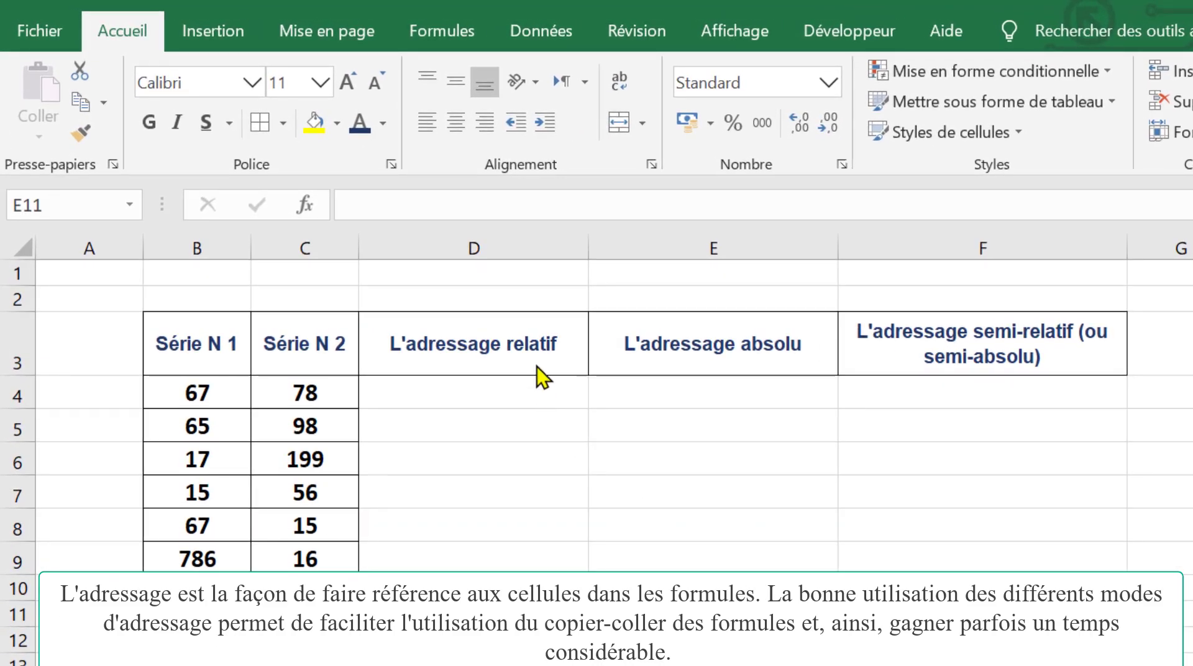
Step: Examine the three addressing-mode headers in D3:F3 and the first values of both series in B4 and C4
left_click(535, 349)
left_click(713, 342)
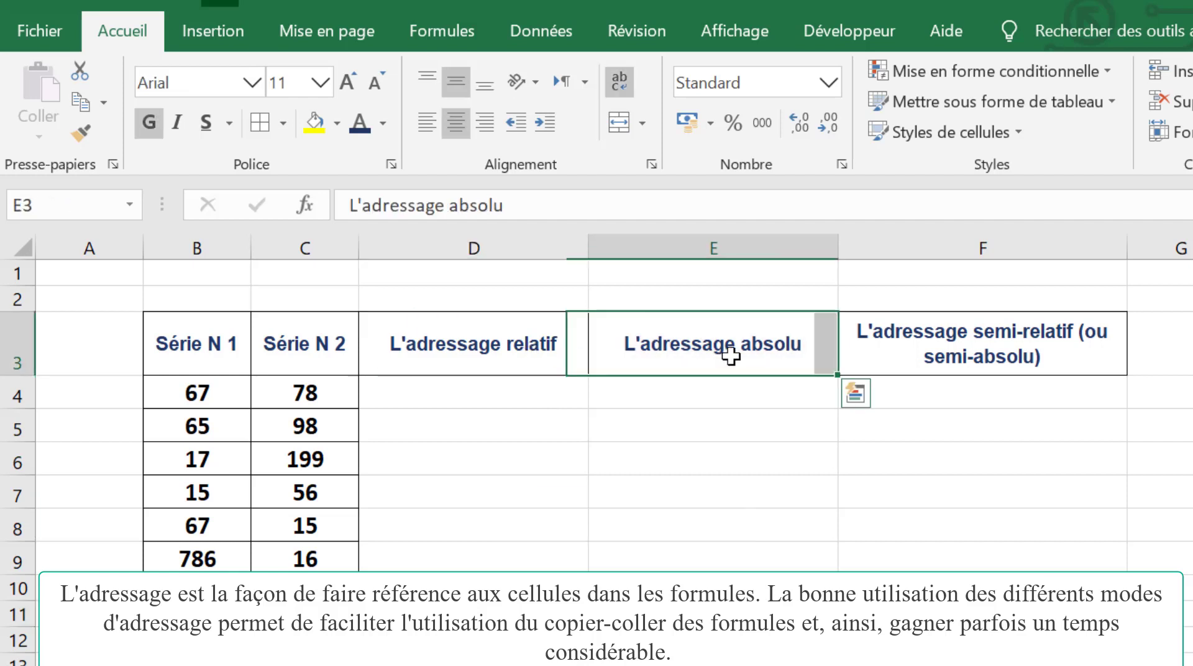
left_click(901, 350)
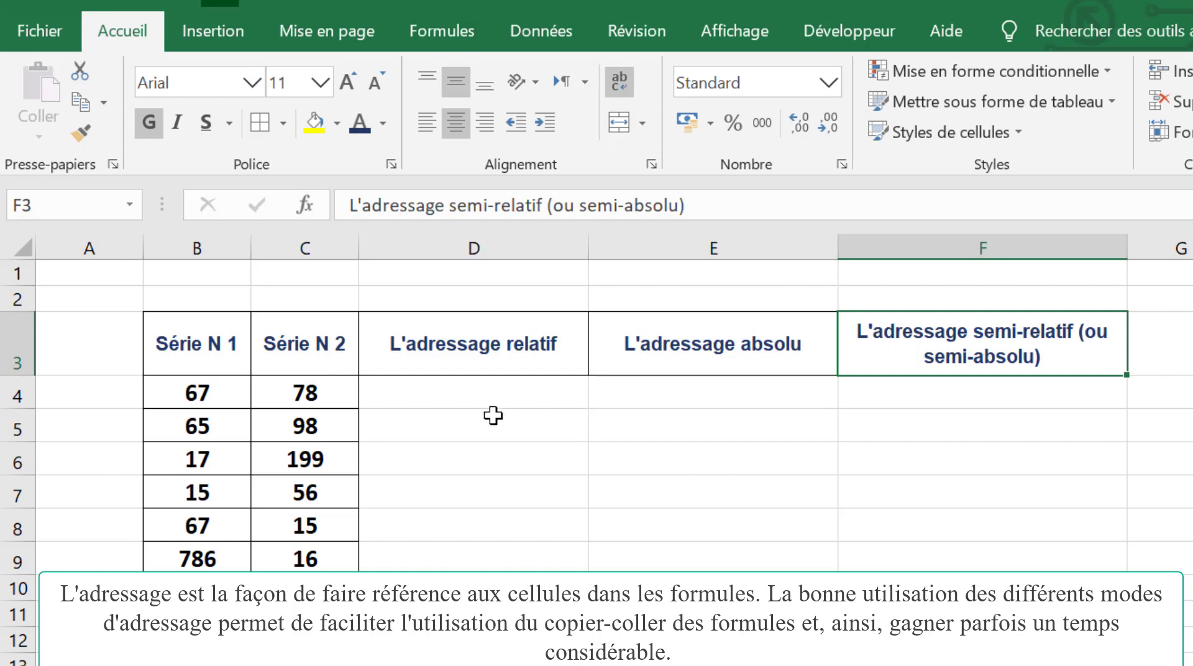
left_click(453, 406)
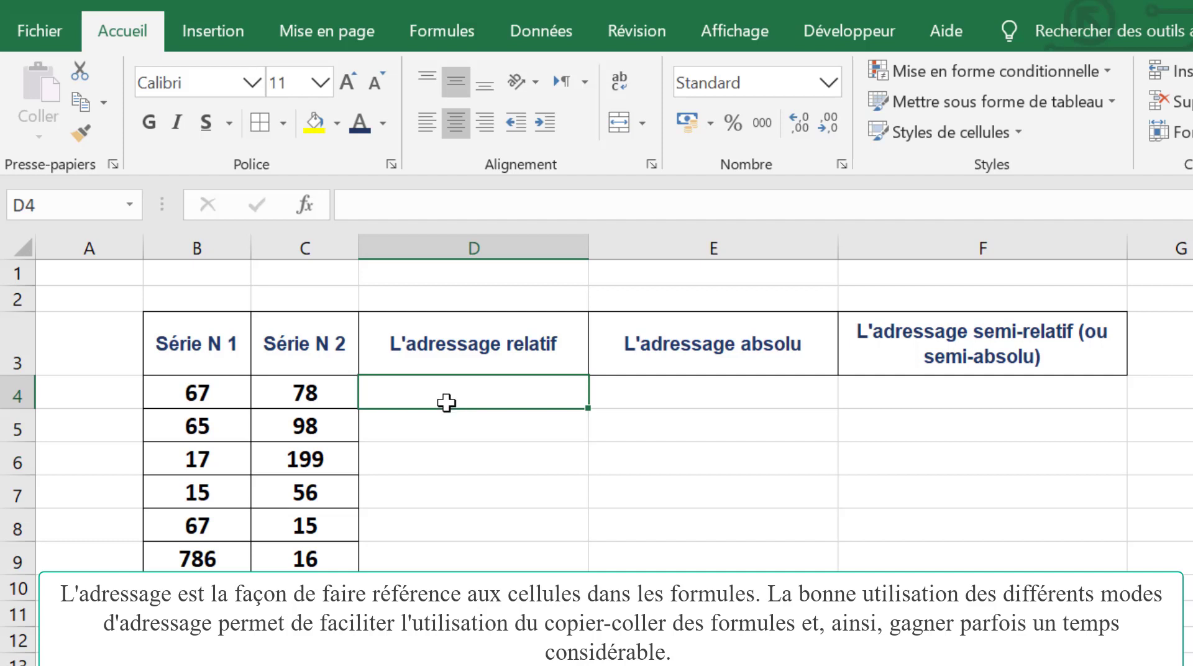
left_click(501, 338)
left_click(456, 396)
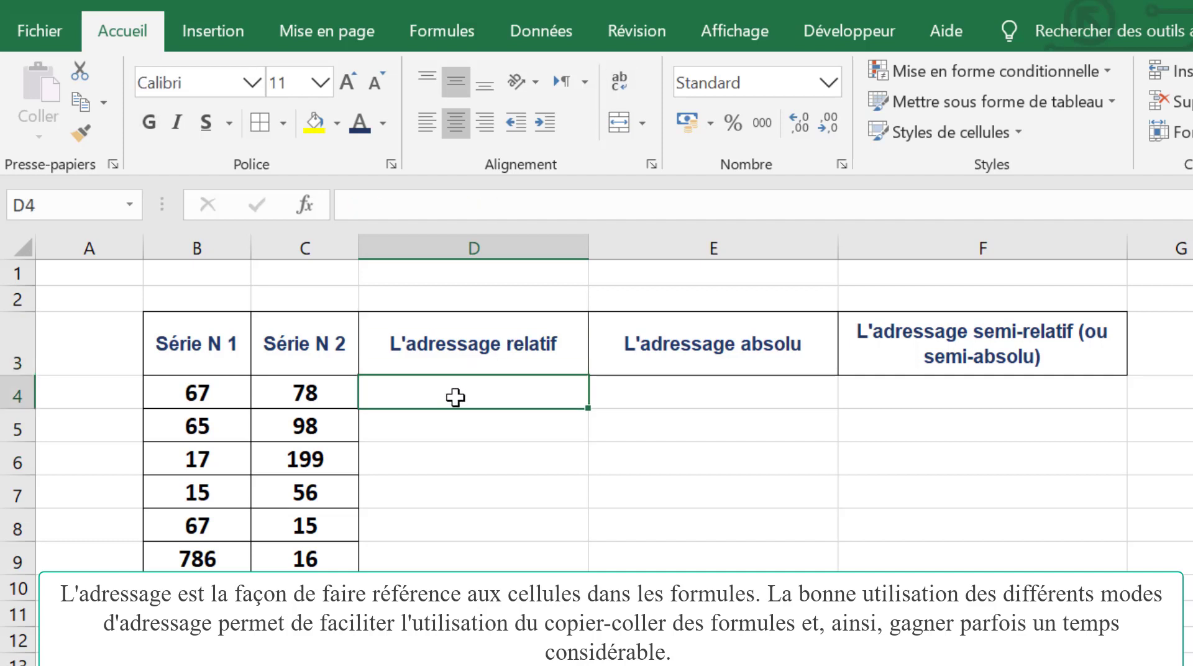
left_click(219, 394)
left_click(323, 404)
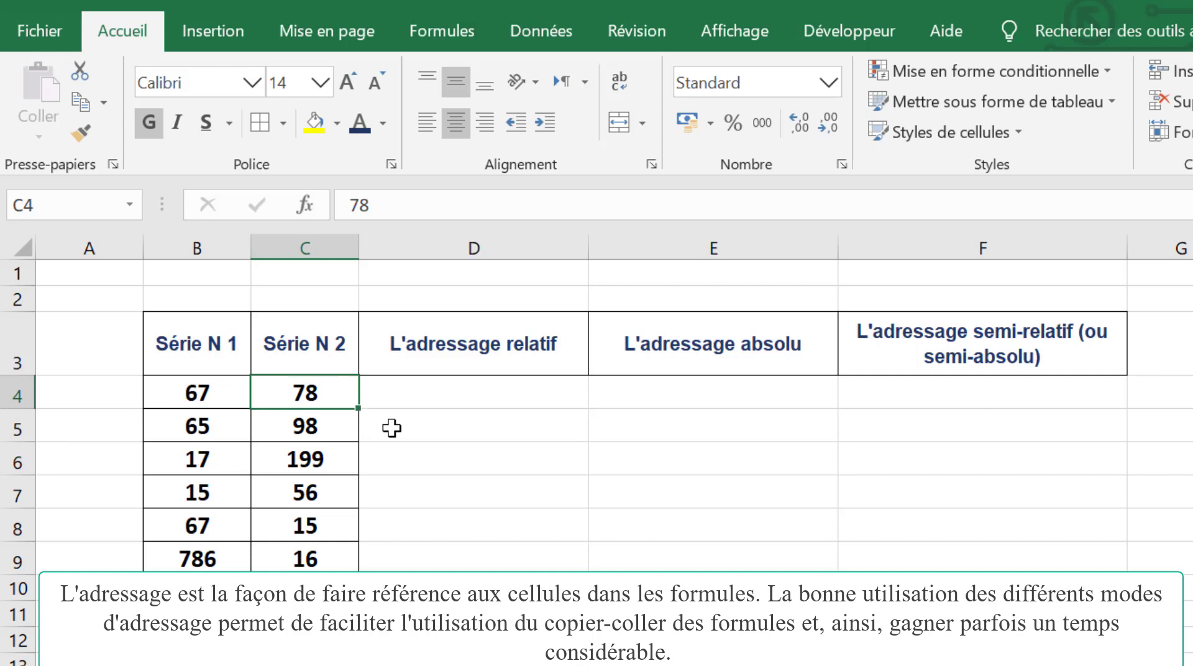
Step: Enter the relative-reference formula =B4+C4 in cell D4 of the L'adressage relatif column
key("Right")
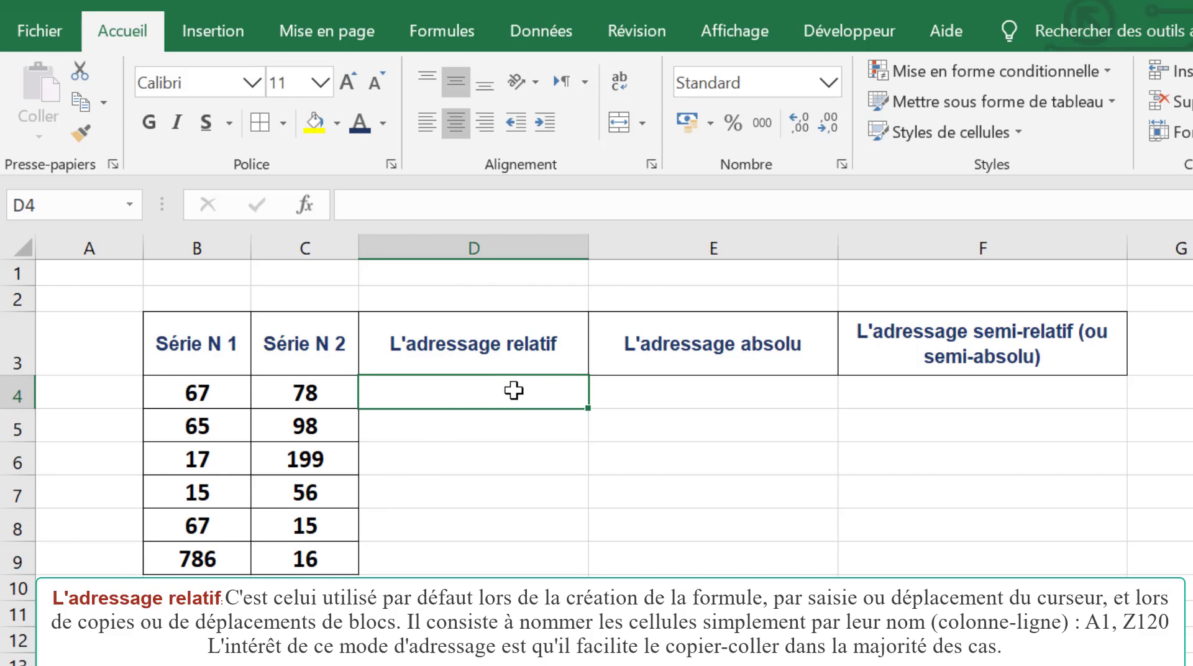
type("=")
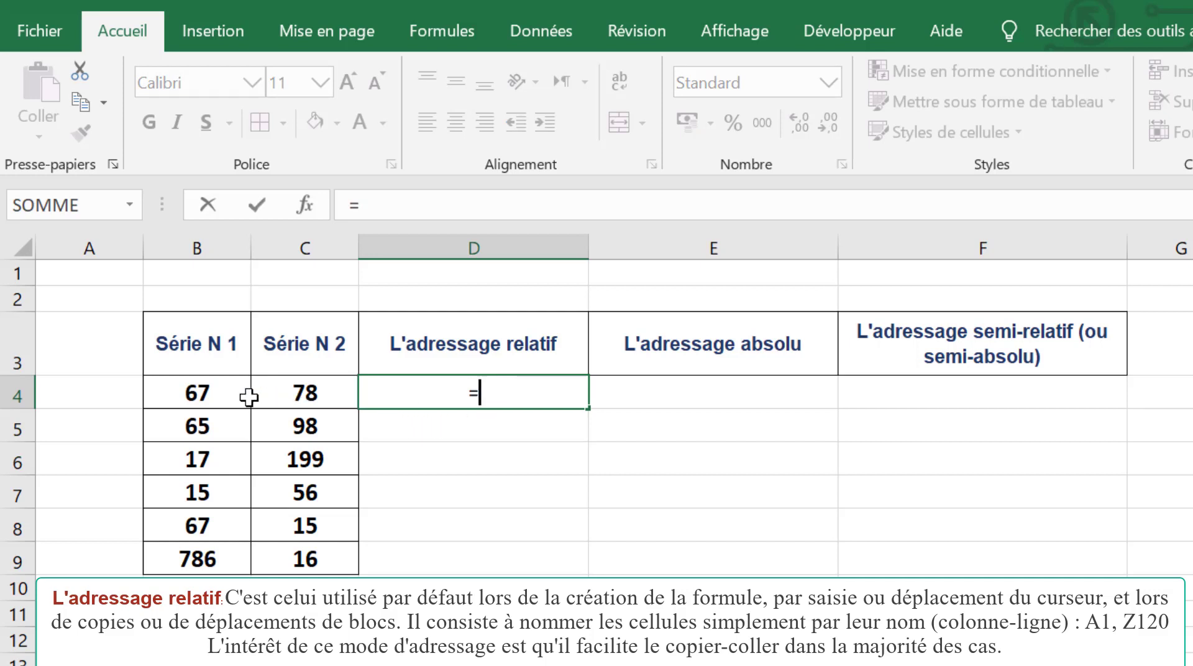
left_click(205, 393)
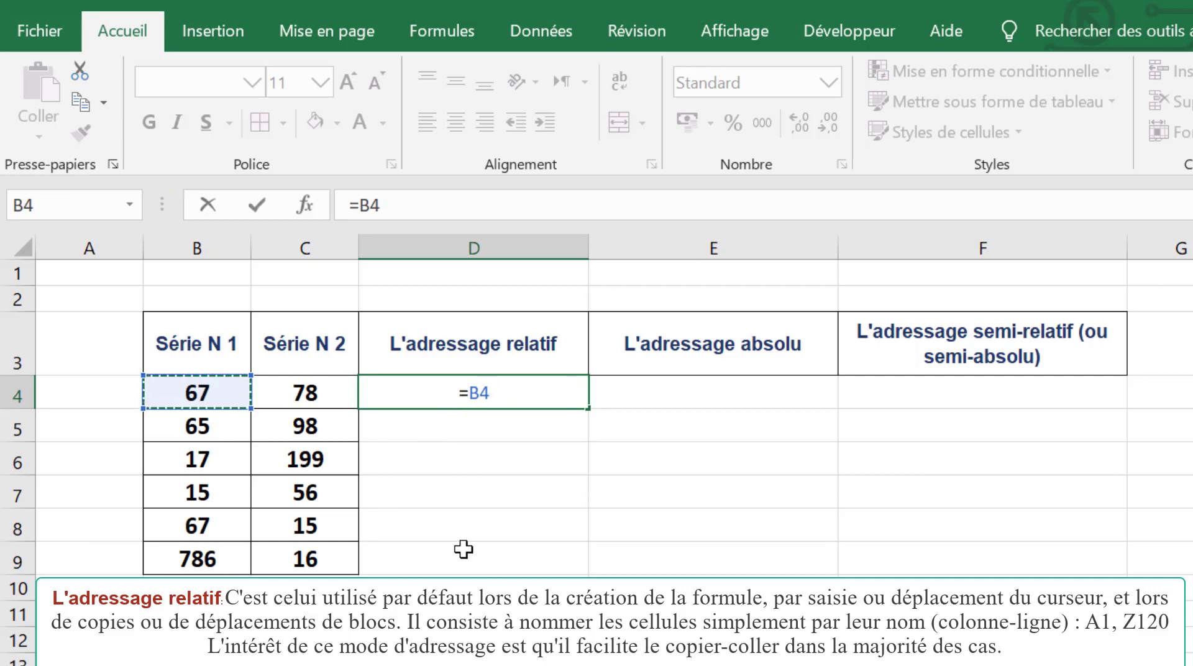
type("+")
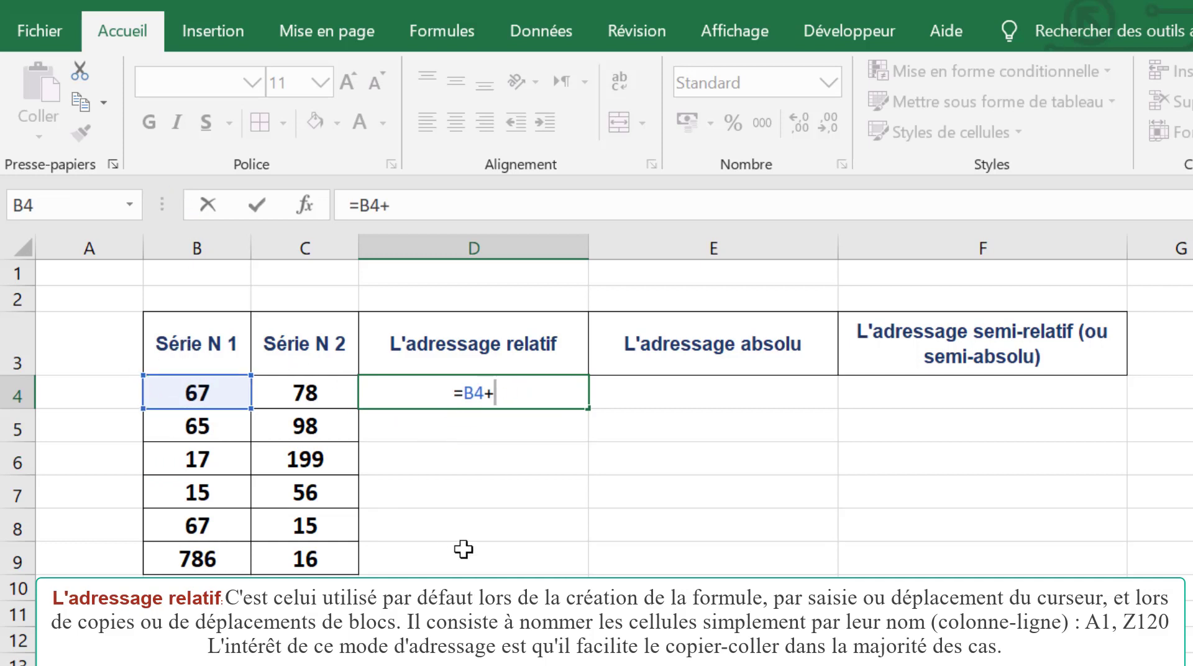
type("C")
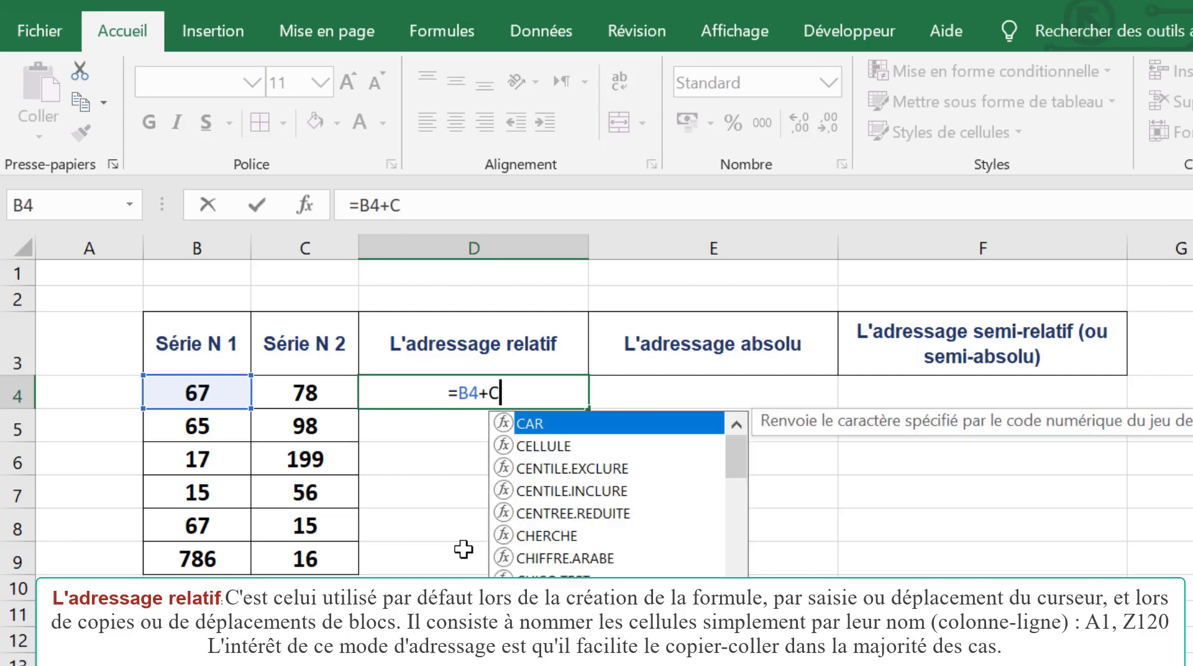
type("4")
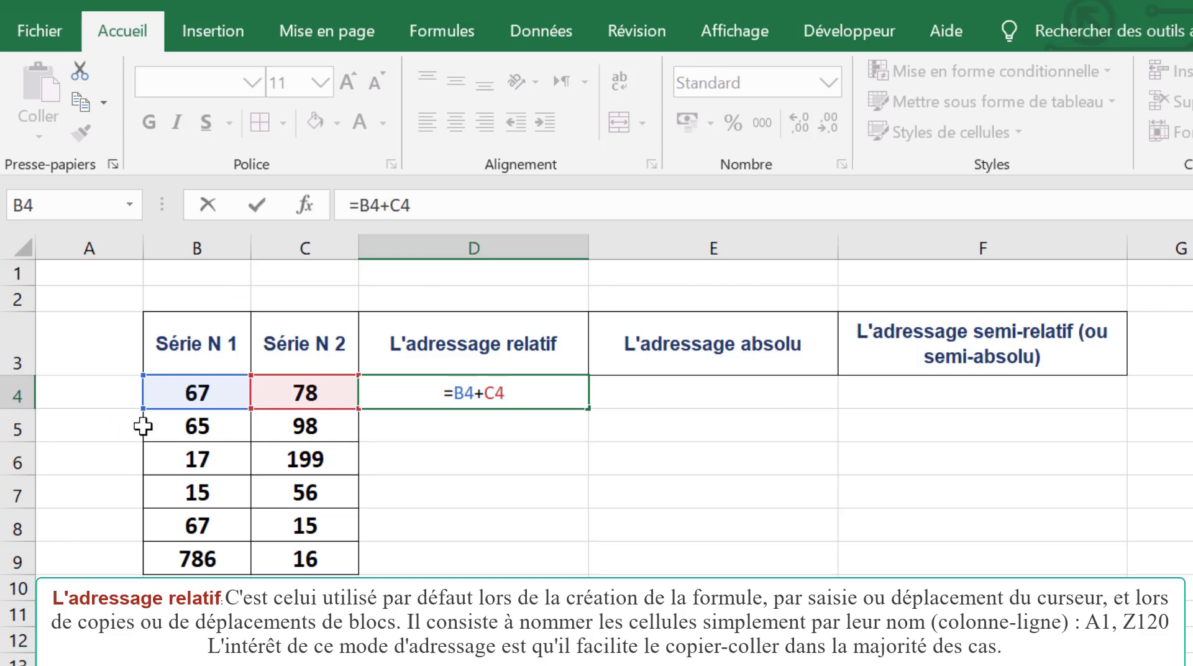
key("Return")
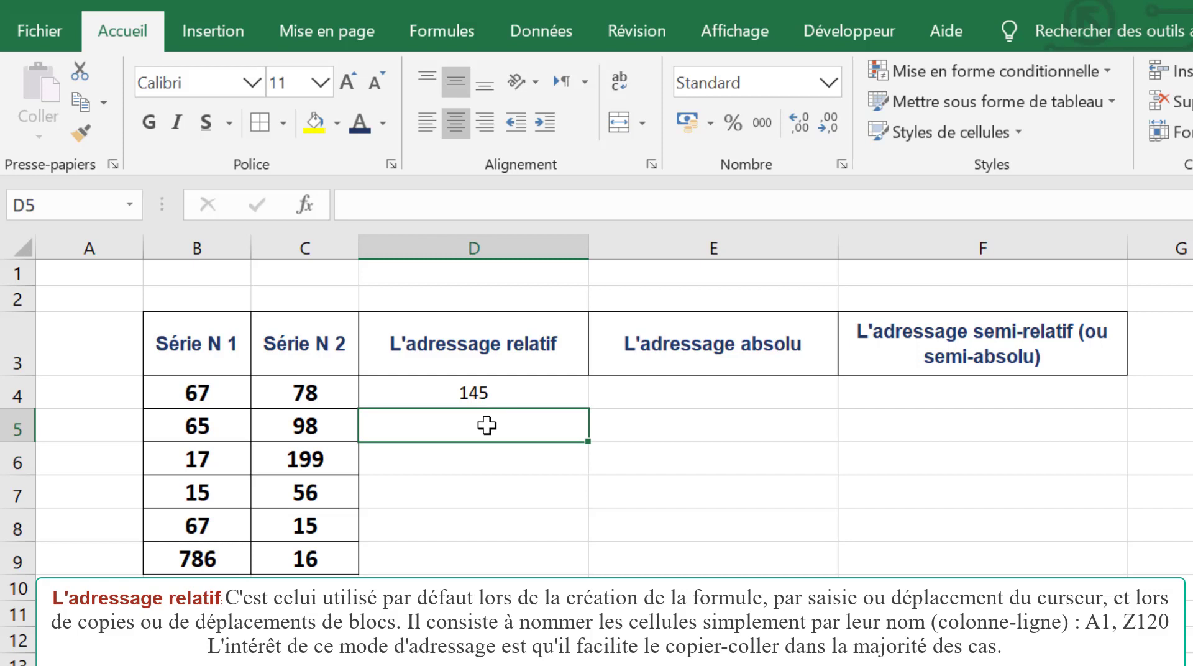
Step: Enter the formula =B5+C5 in D5 and fill it down through D9
type("=")
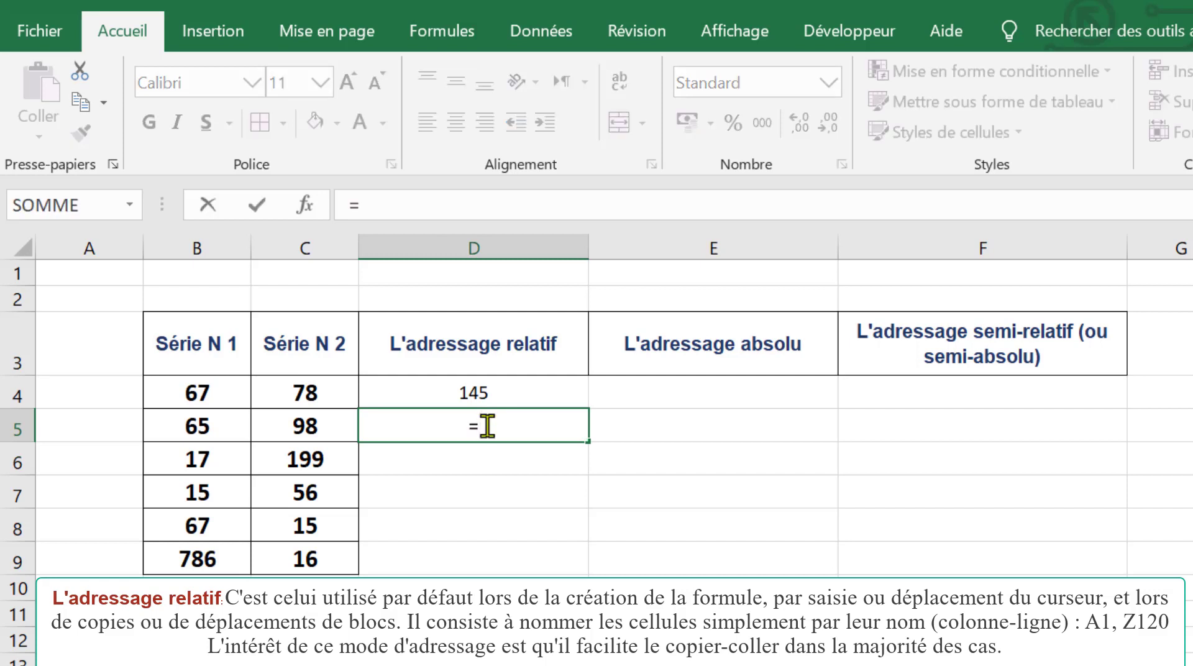
left_click(197, 426)
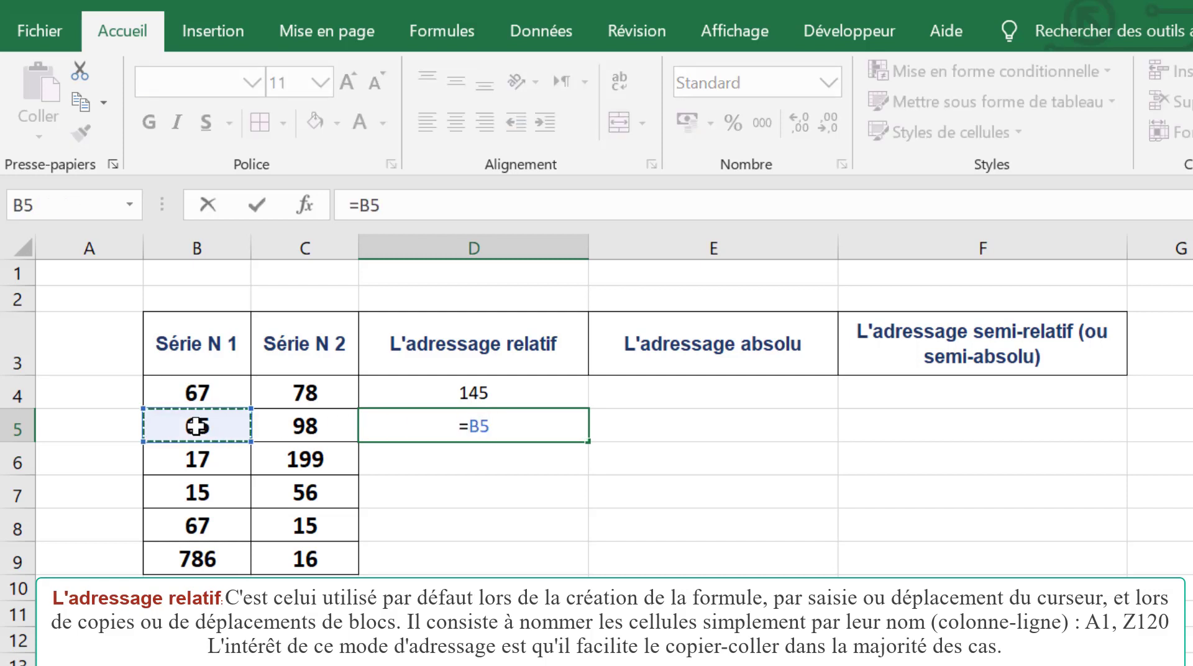
type("=")
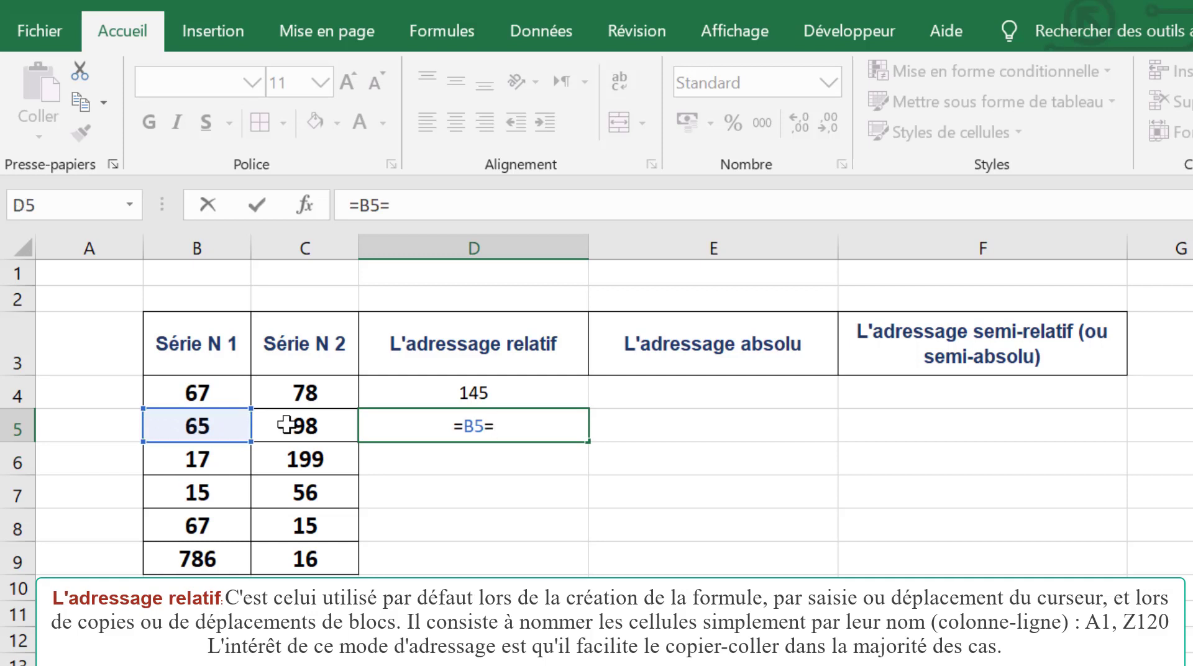
key("BackSpace")
type("=")
key("BackSpace")
type("+")
left_click(286, 425)
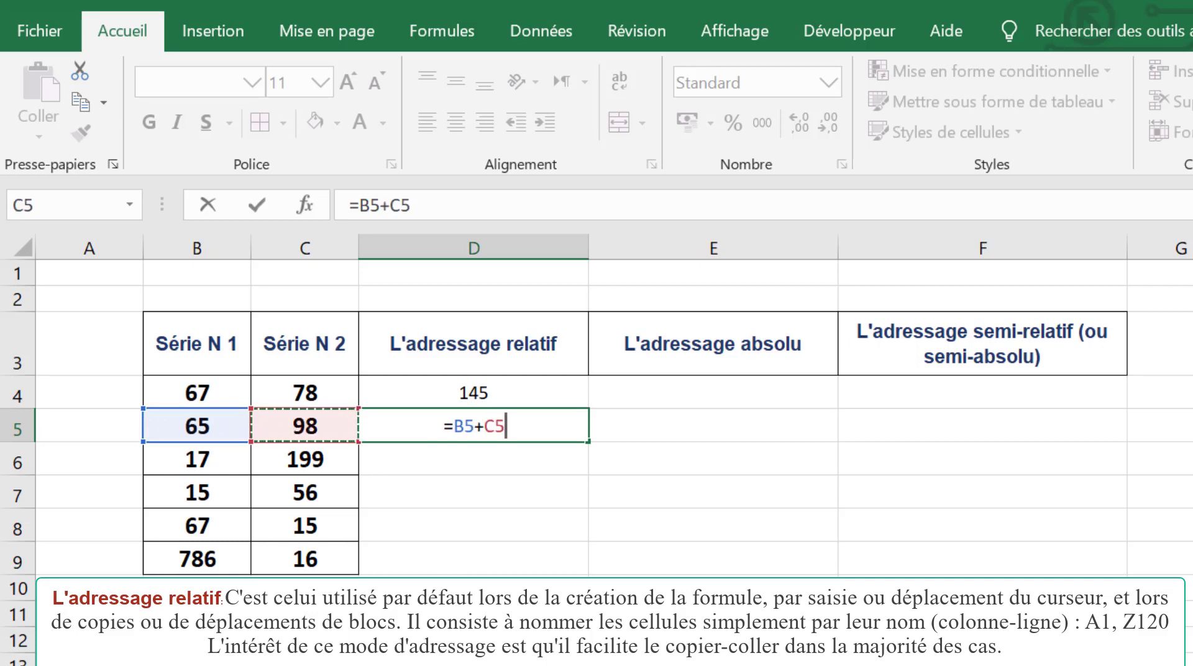
key("Return")
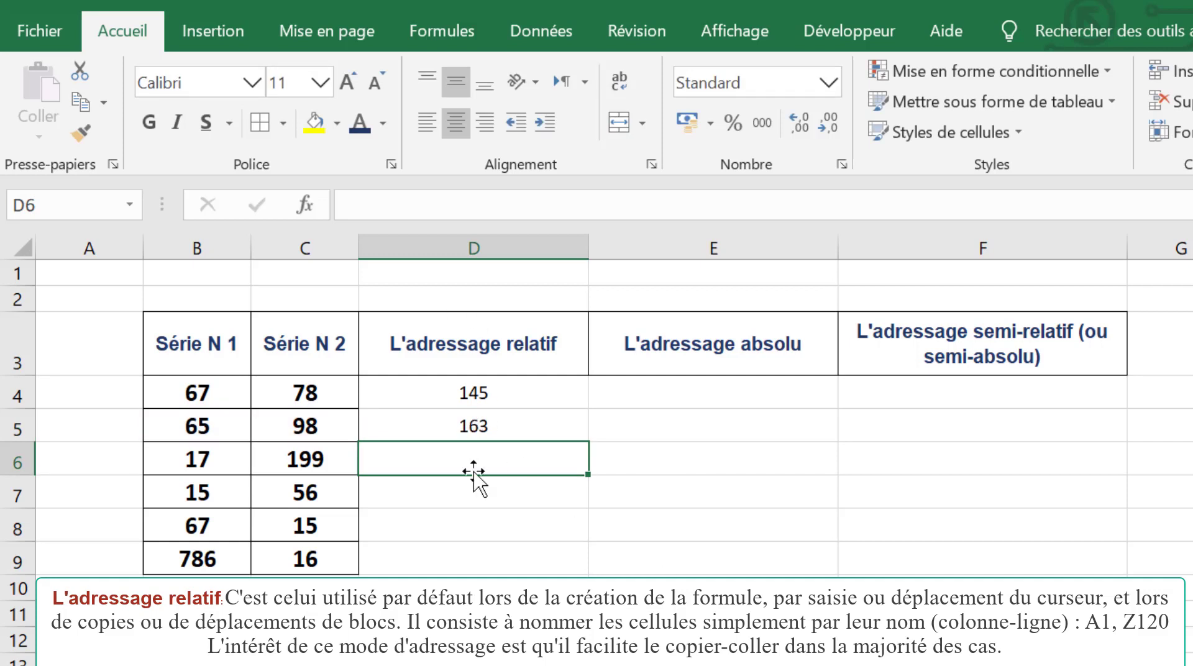
left_click(526, 424)
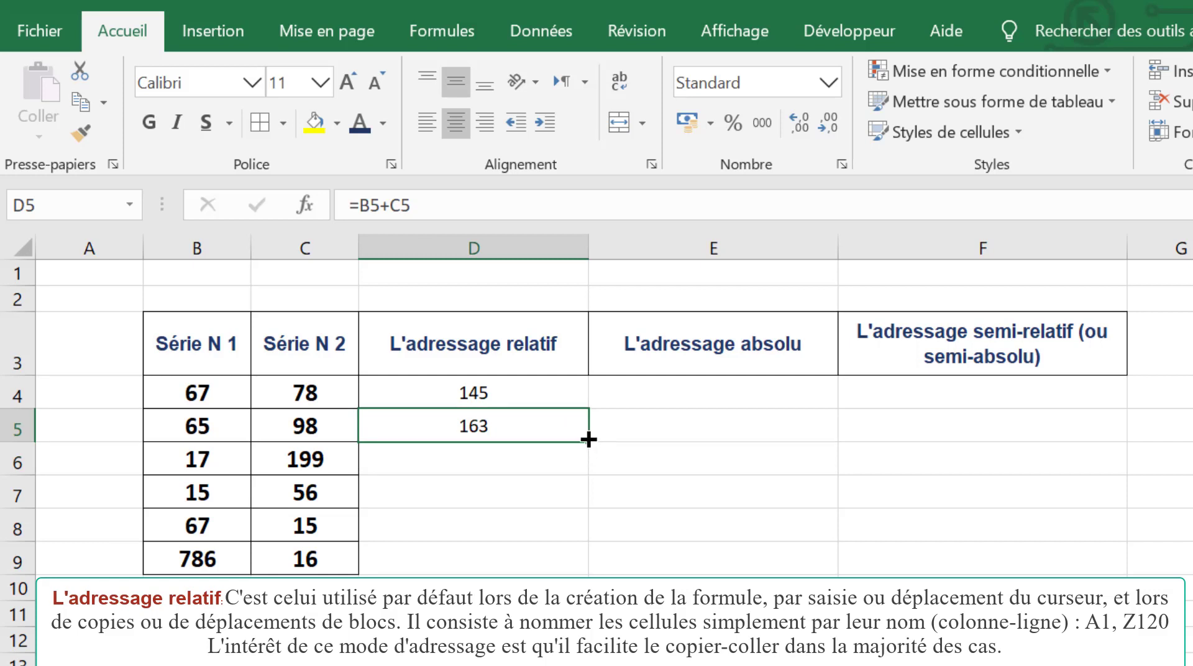
left_click_drag(589, 441, 582, 584)
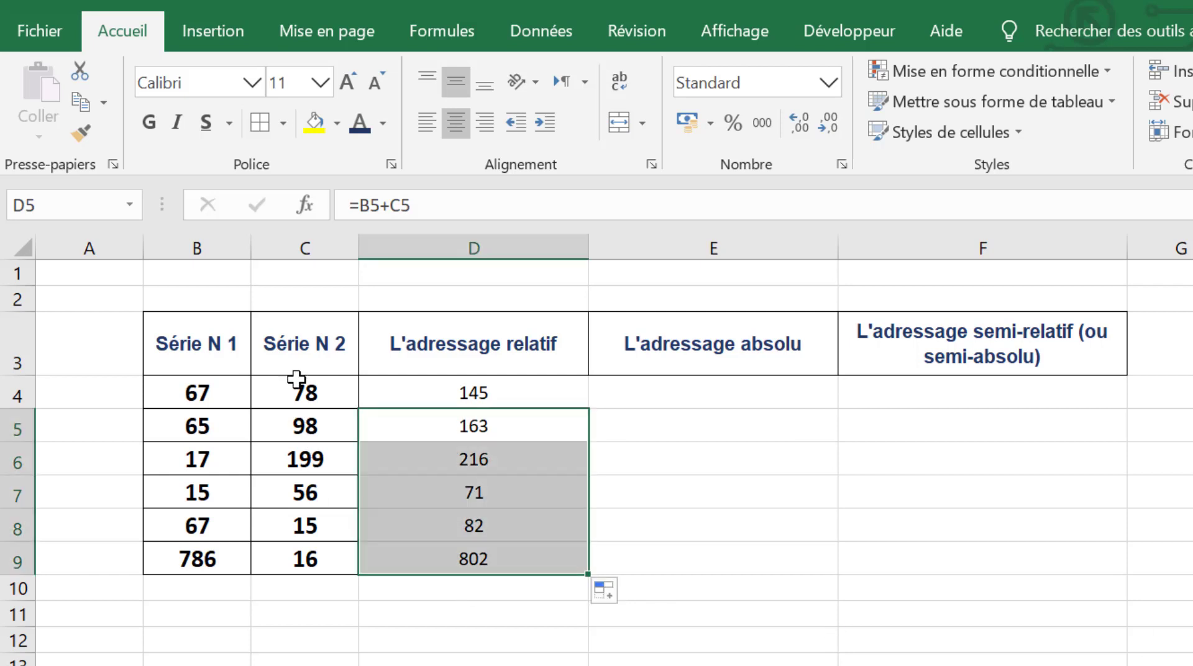
Step: Inspect the formulas in the L'adressage relatif column cell by cell, from D4 down to D9
left_click(519, 562)
left_click(439, 400)
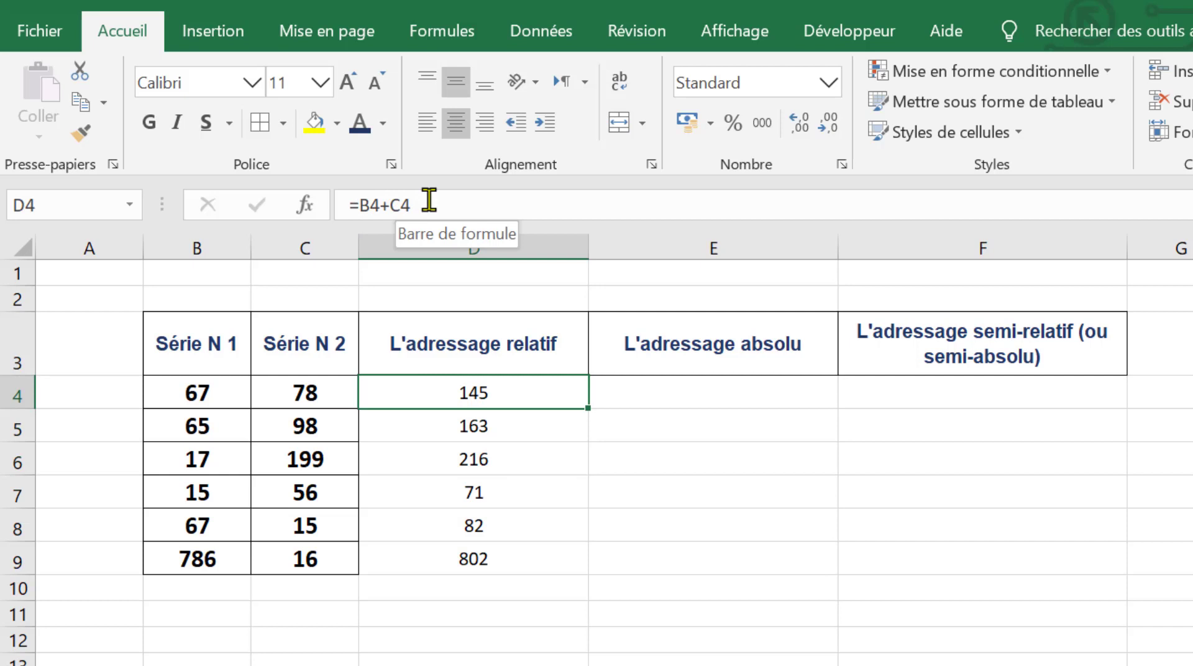
left_click(456, 427)
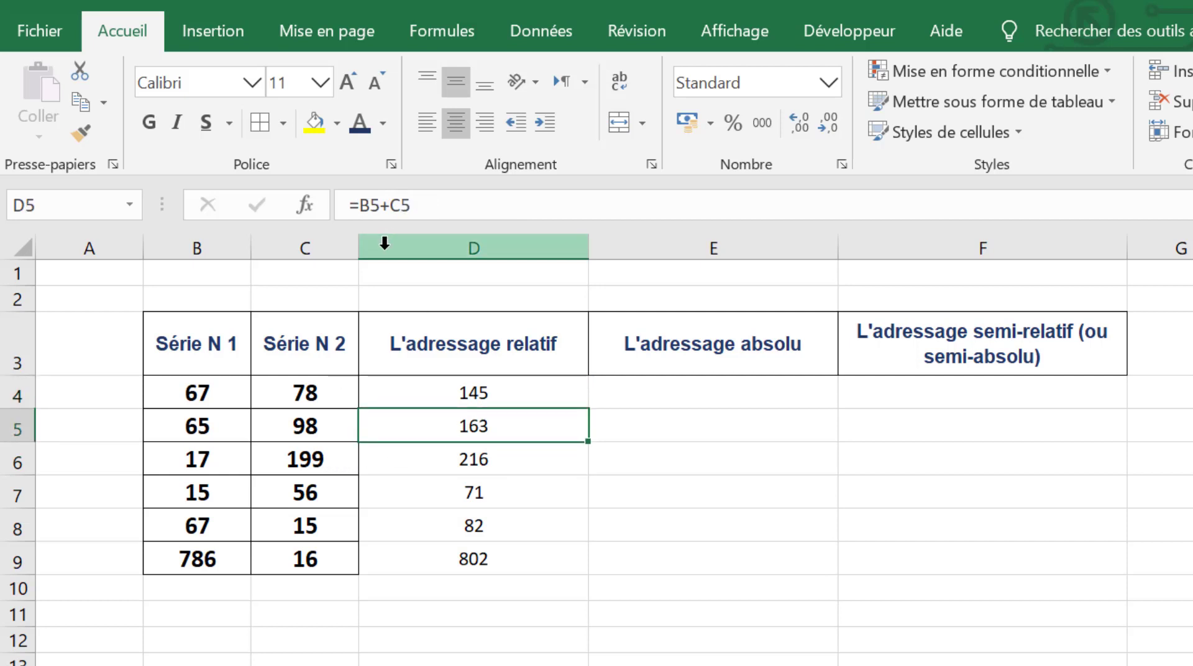
left_click(446, 465)
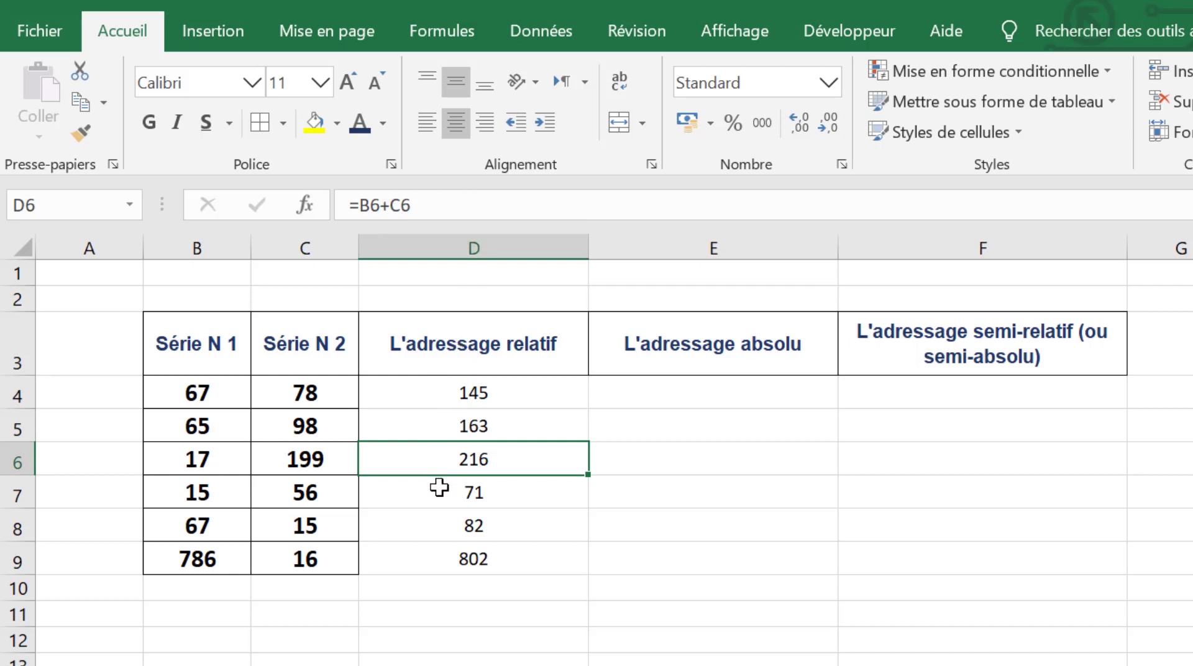
left_click(439, 488)
left_click(461, 525)
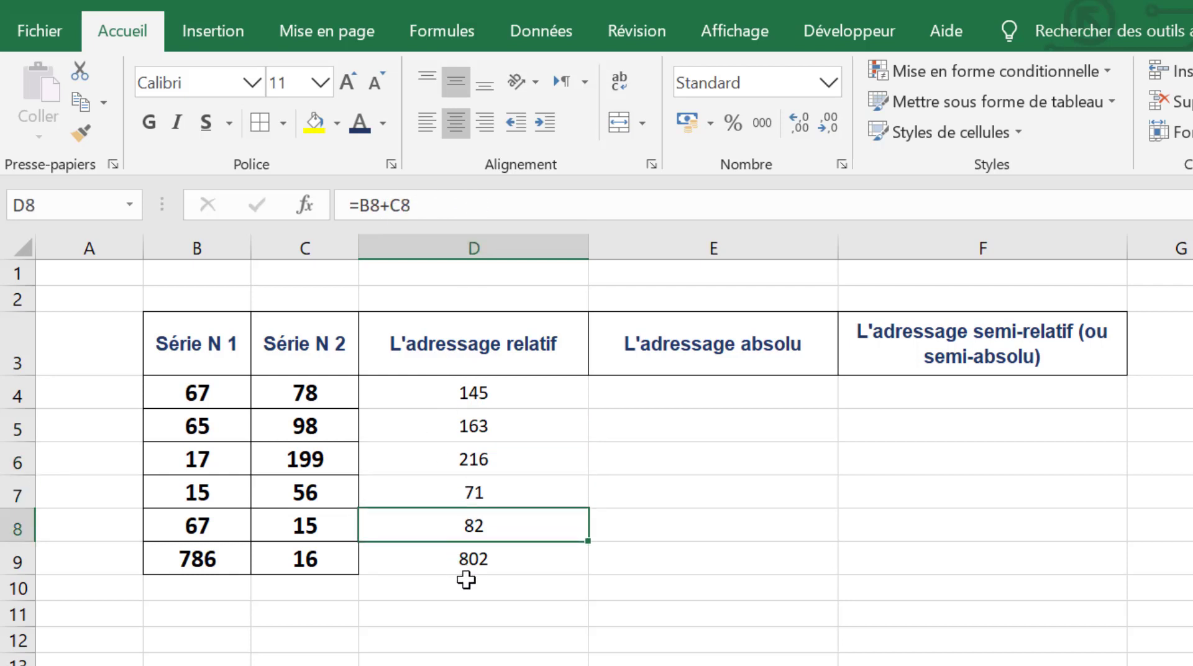
left_click(466, 580)
left_click(479, 562)
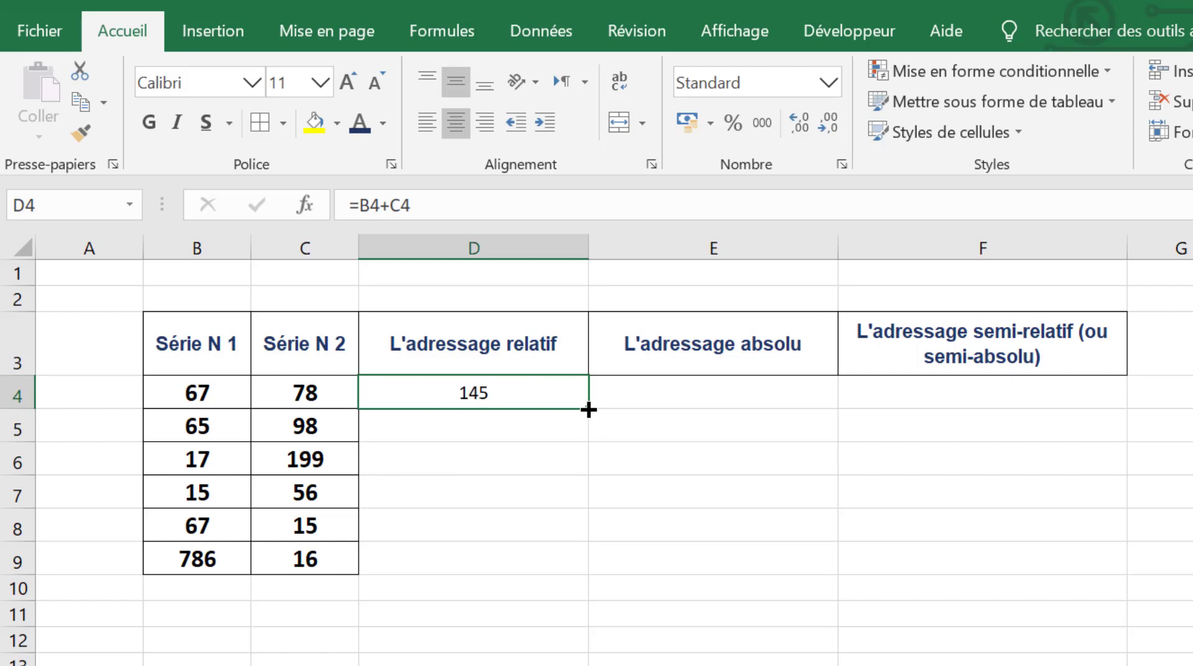
Step: Fill the D4 formula down through D9 and check how its references shift from row to row
left_click_drag(588, 411, 581, 573)
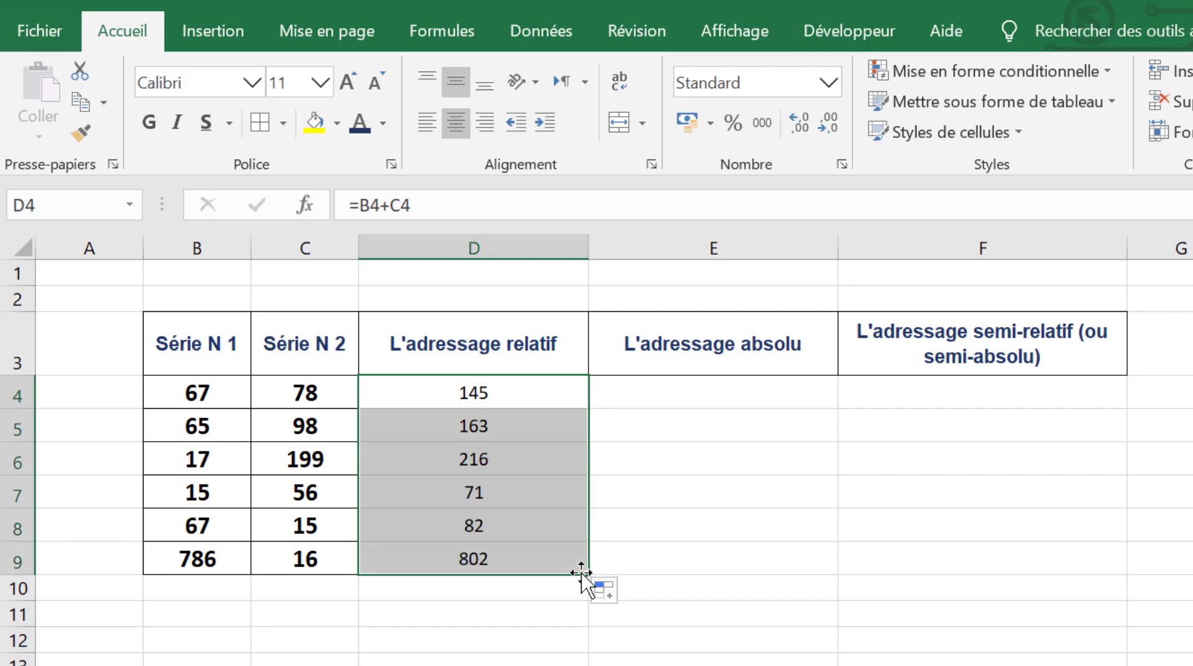
left_click(463, 400)
left_click(452, 429)
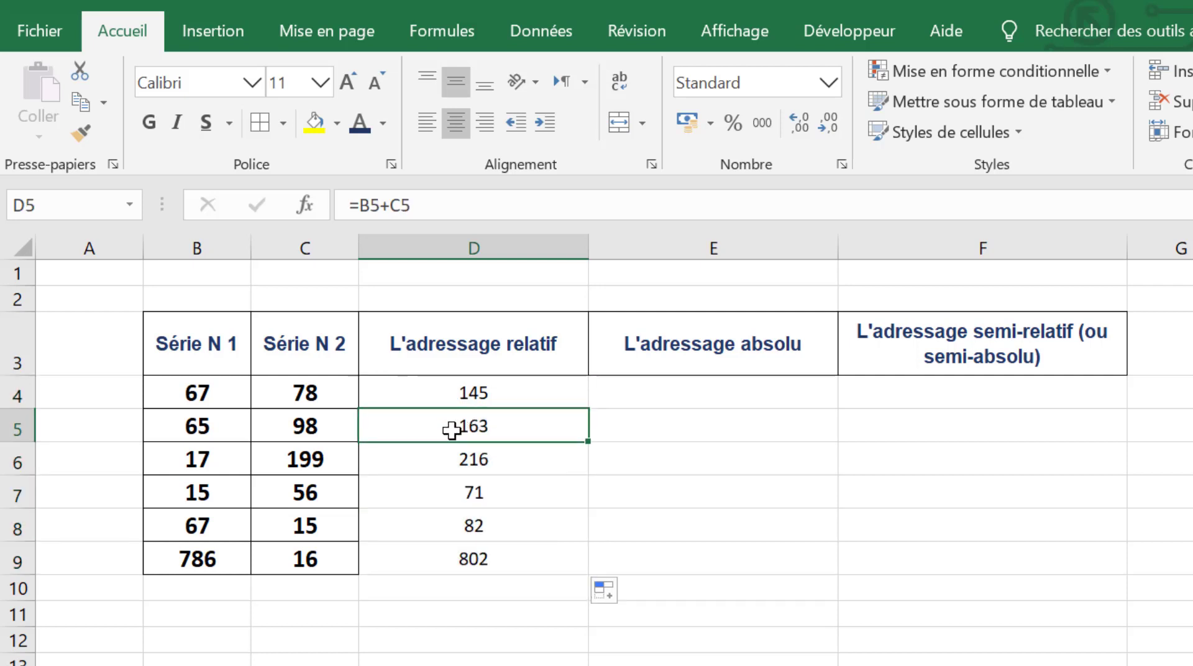
left_click(477, 389)
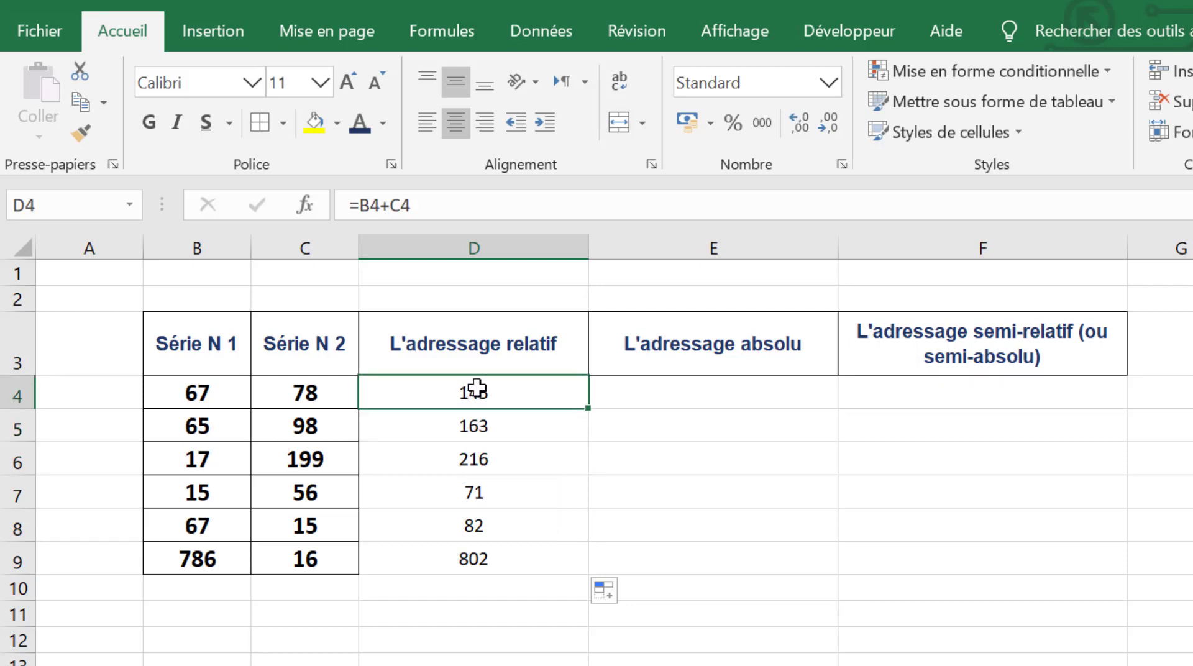
left_click(471, 425)
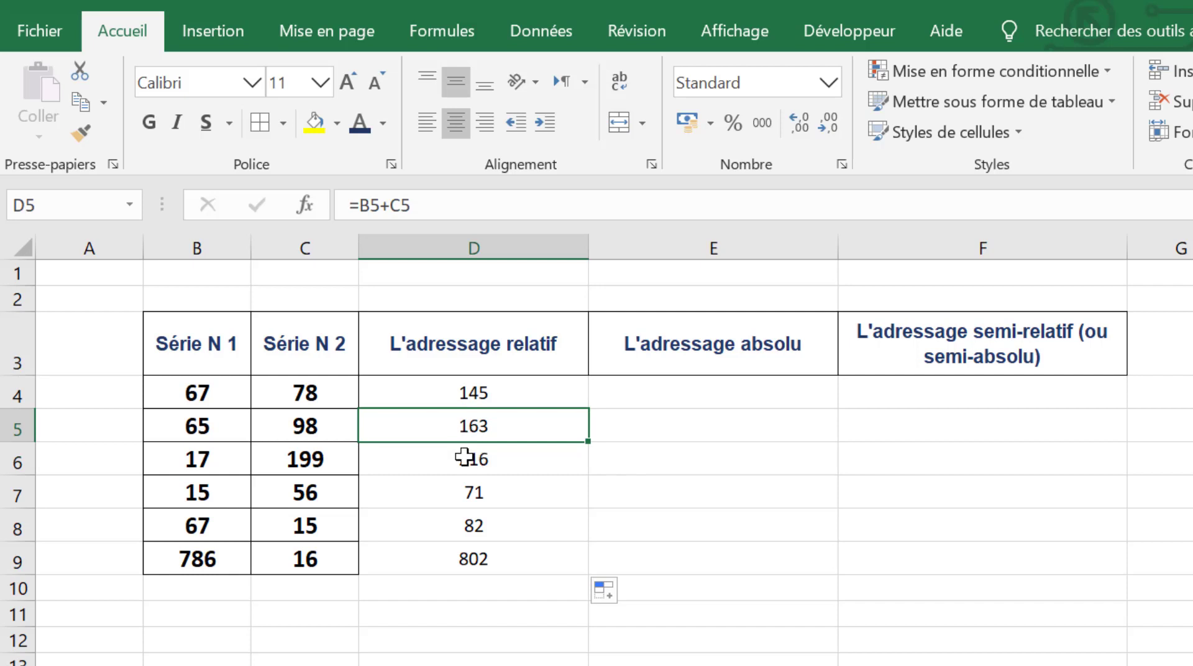
left_click(465, 457)
left_click(467, 492)
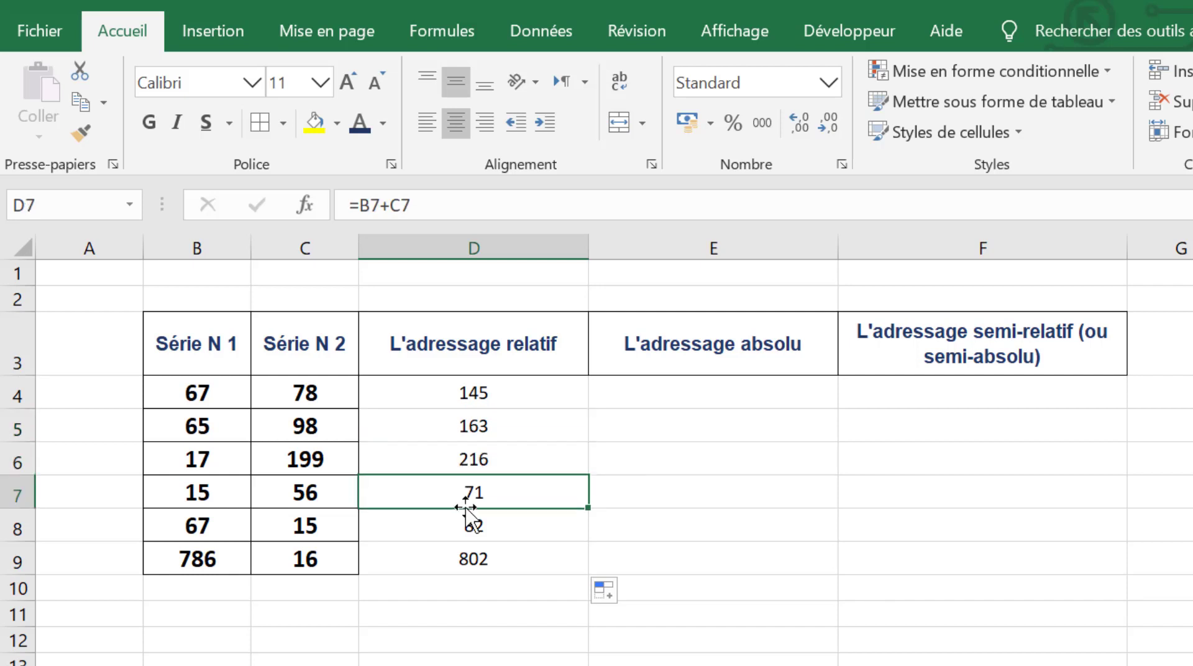
left_click(469, 525)
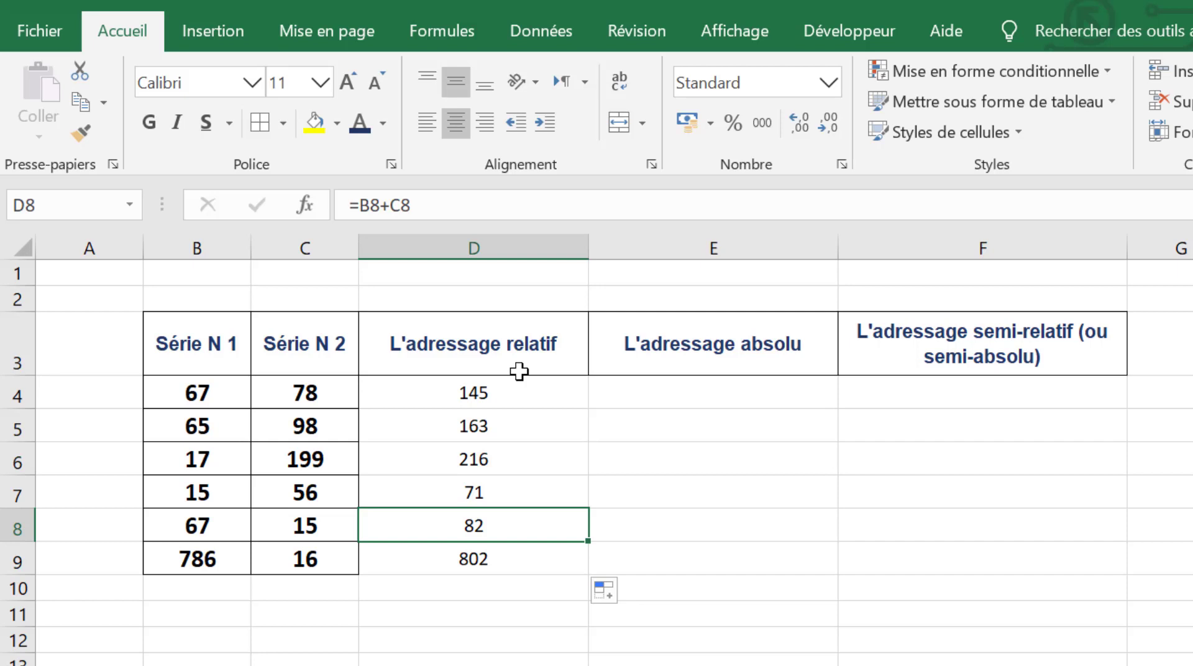
Step: Review the Série N 1 values in B4:B9 and the first Série N 2 value in C4 as operands for absolute addressing
left_click(724, 380)
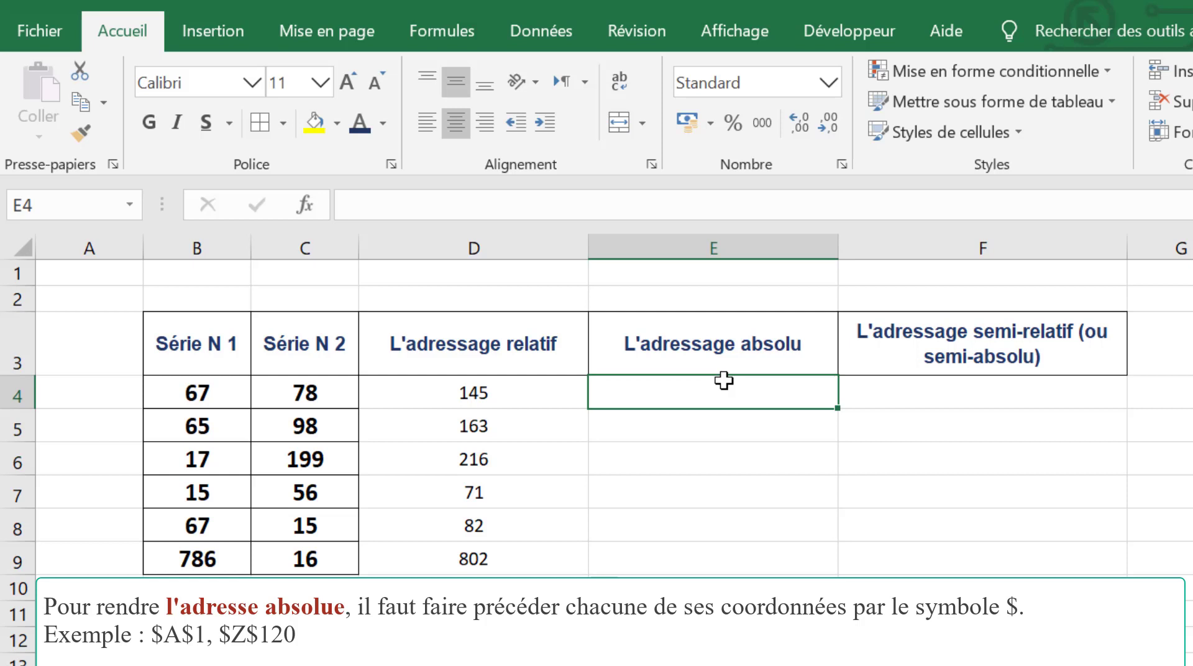
left_click_drag(186, 383, 195, 555)
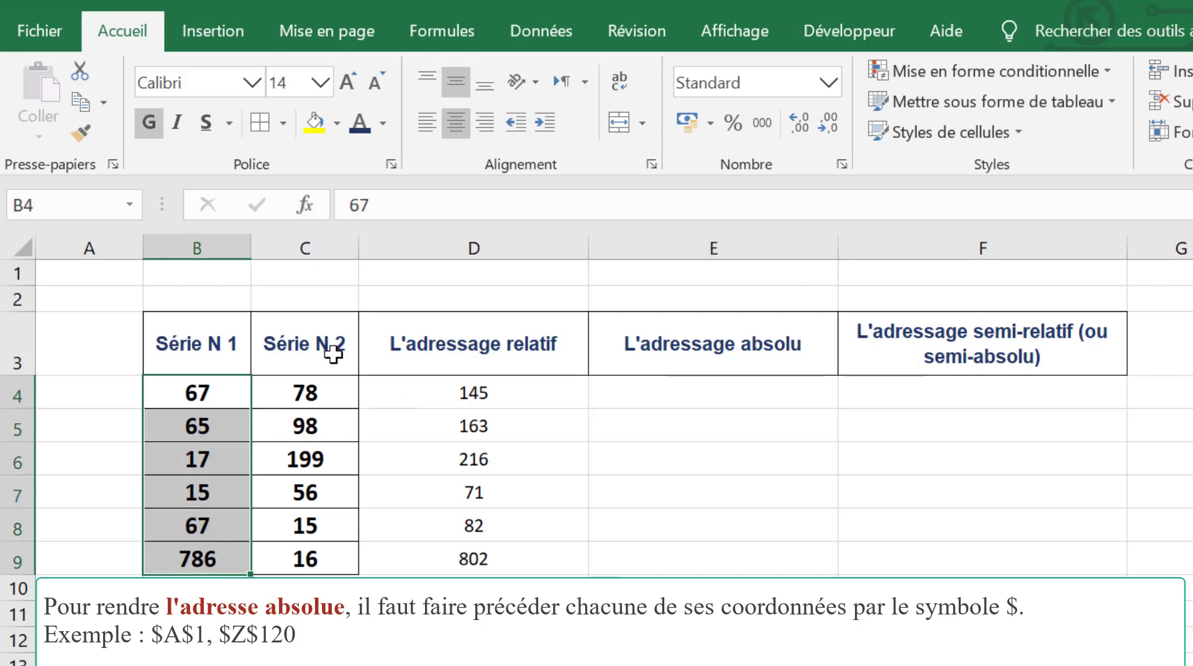
left_click(310, 389)
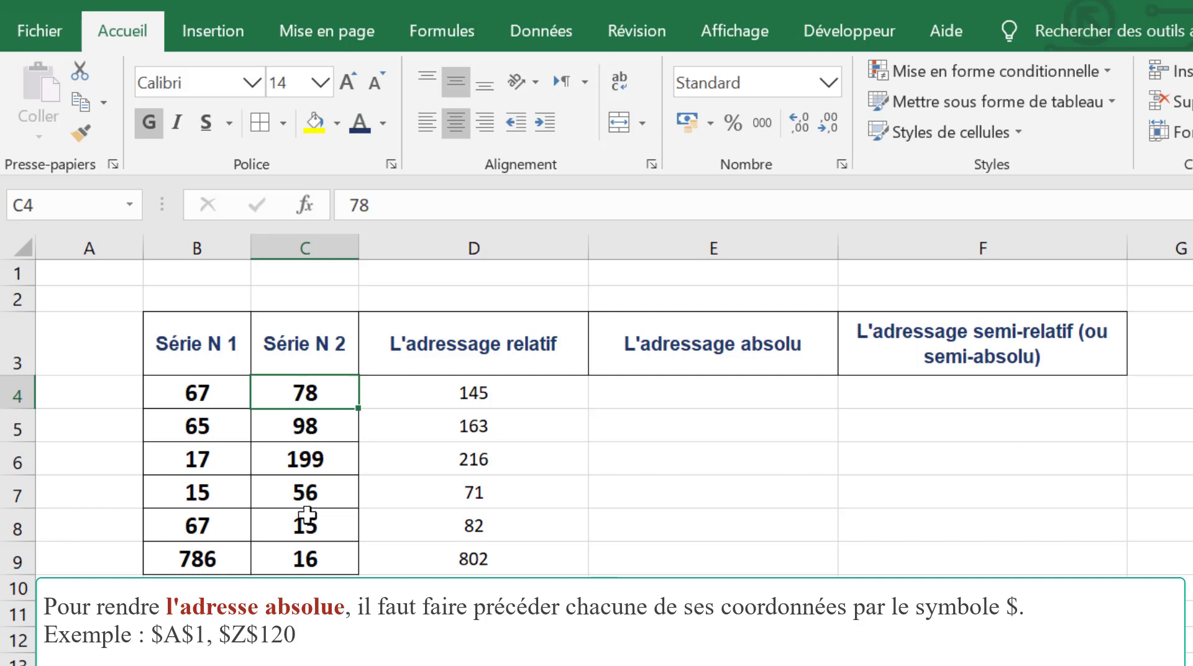
left_click_drag(211, 401, 199, 556)
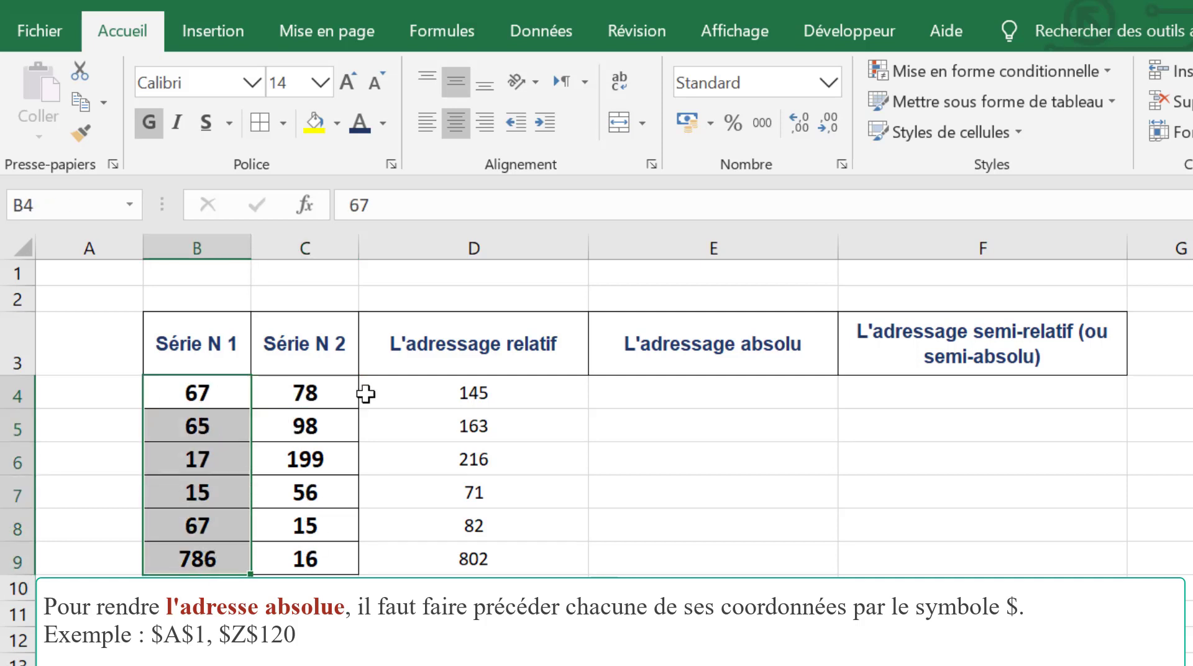
left_click(324, 392)
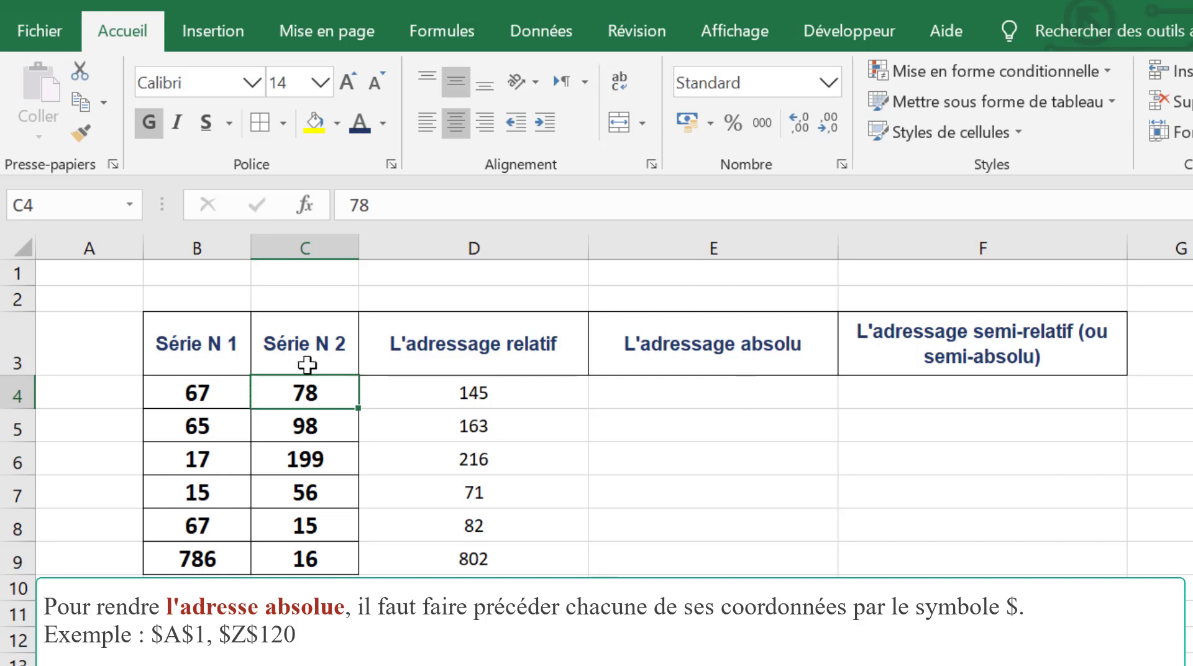
Step: Begin the formula =B4+C4 in E4, under L'adressage absolu
left_click(665, 392)
type("=")
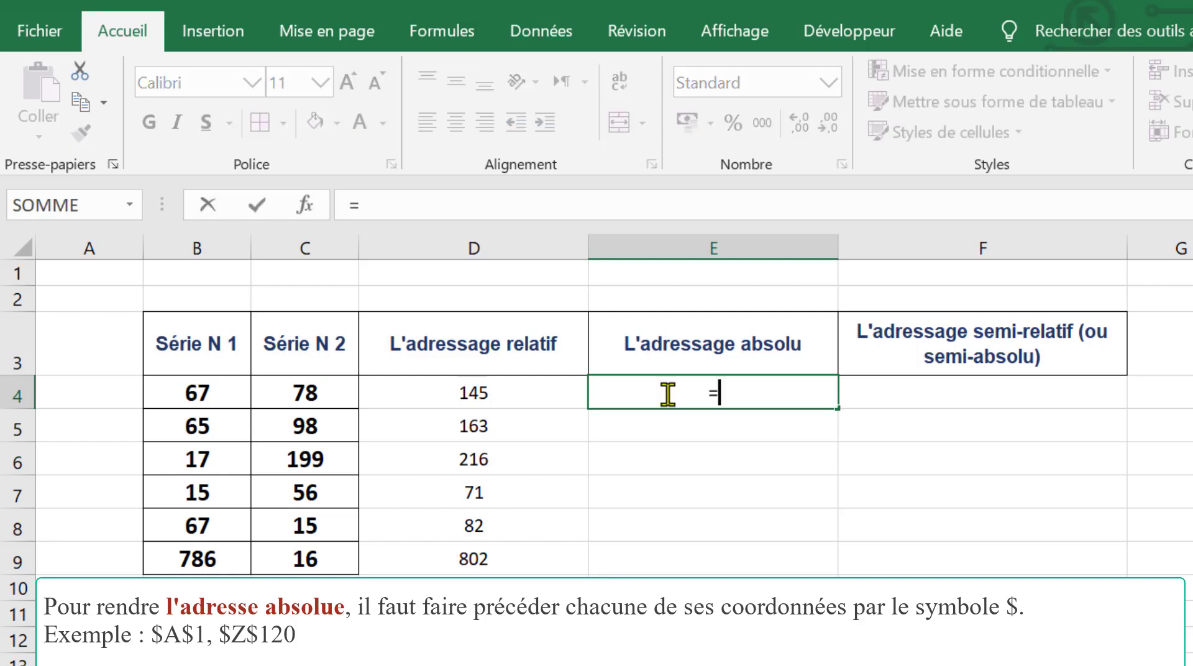
left_click(189, 392)
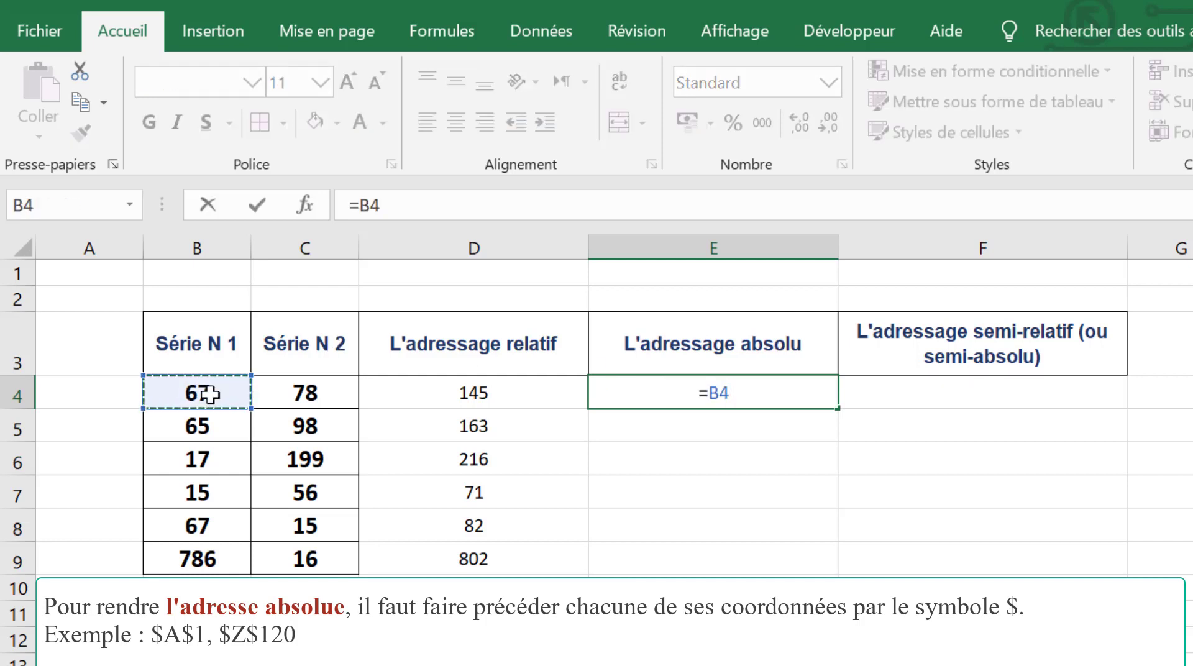
type("+")
left_click(329, 396)
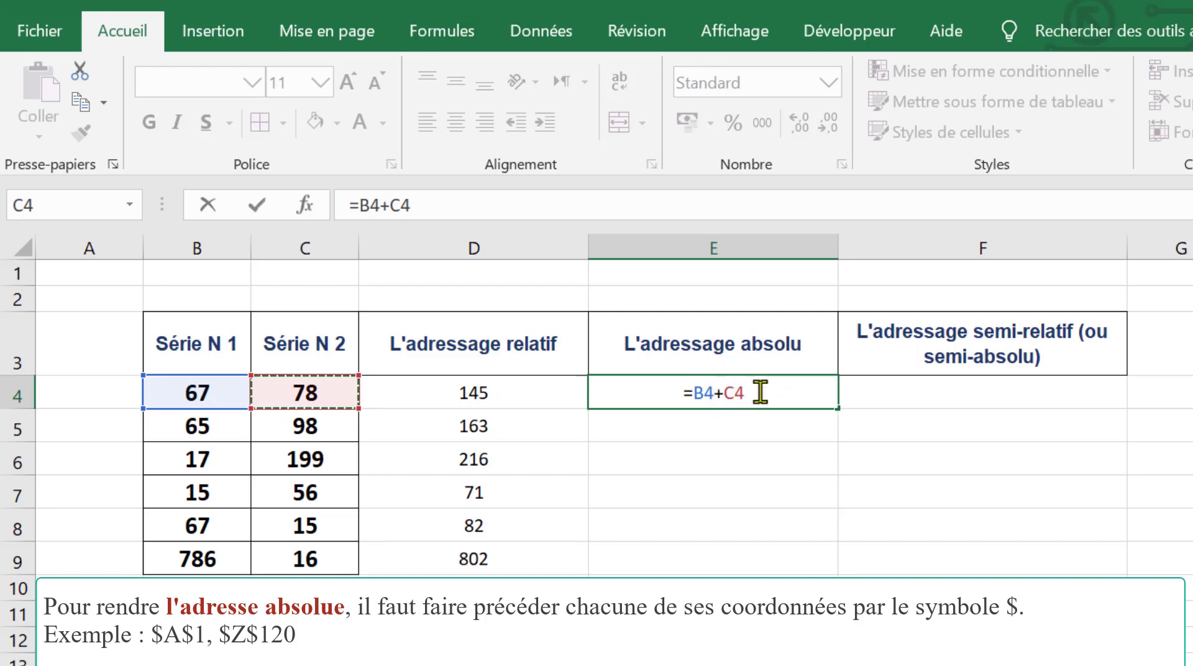
Step: Make the C4 reference in E4's formula absolute, giving =B4+$C$4, and commit the formula
double_click(701, 393)
double_click(729, 395)
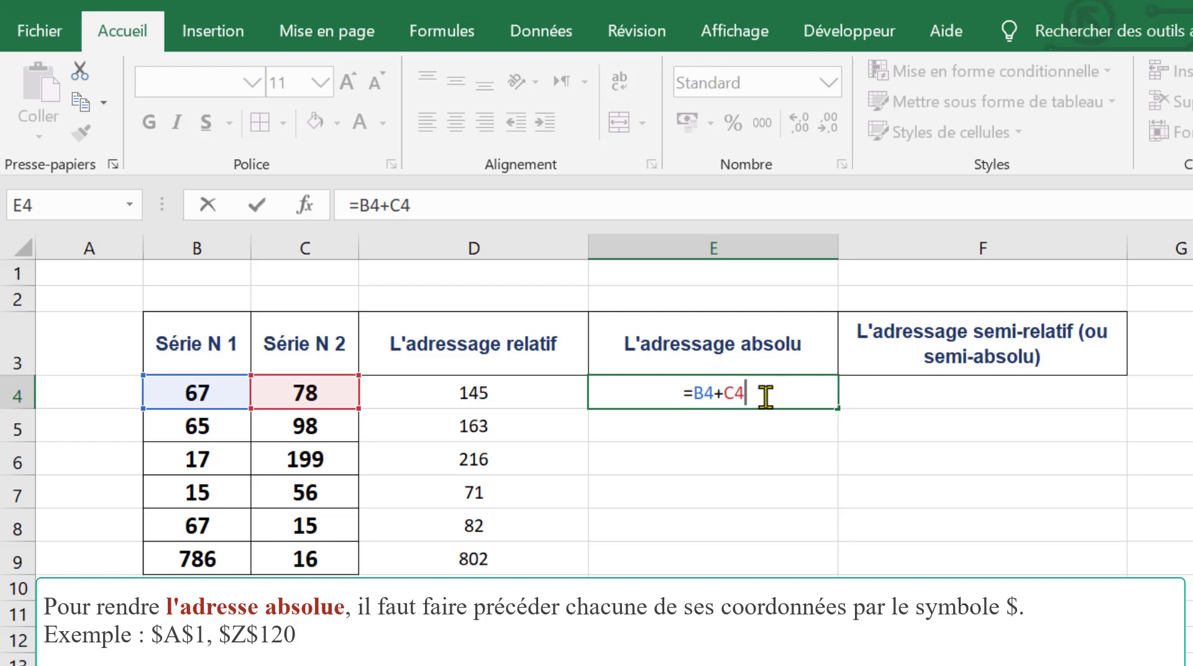
left_click(727, 394)
type("$C")
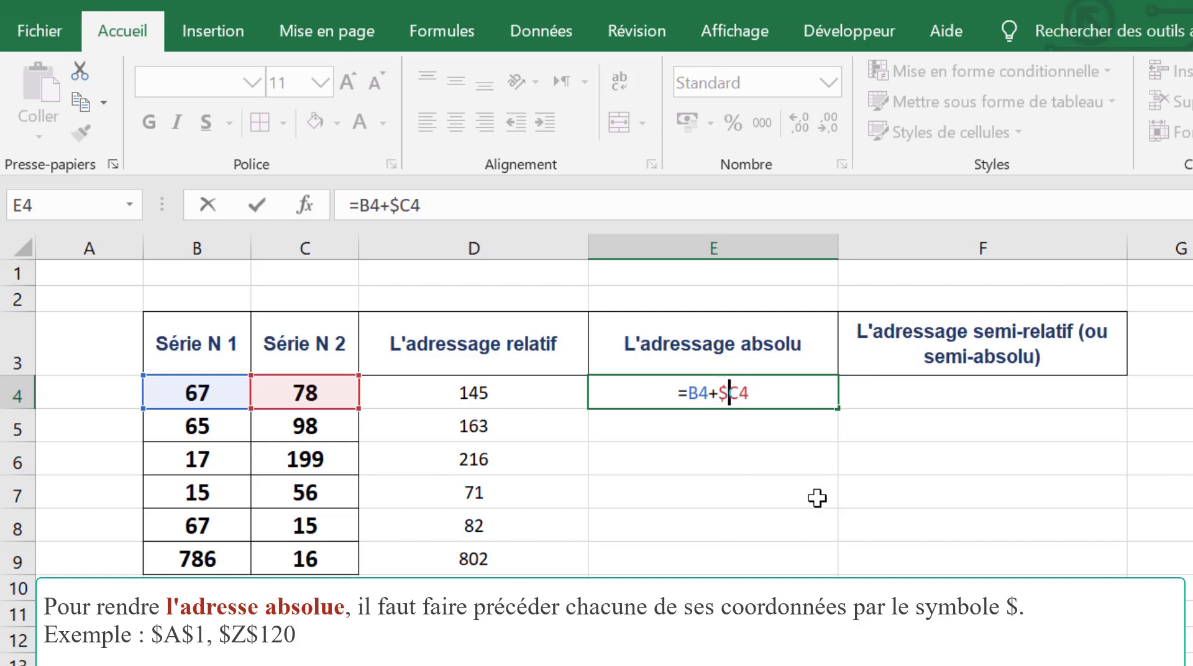
type("$")
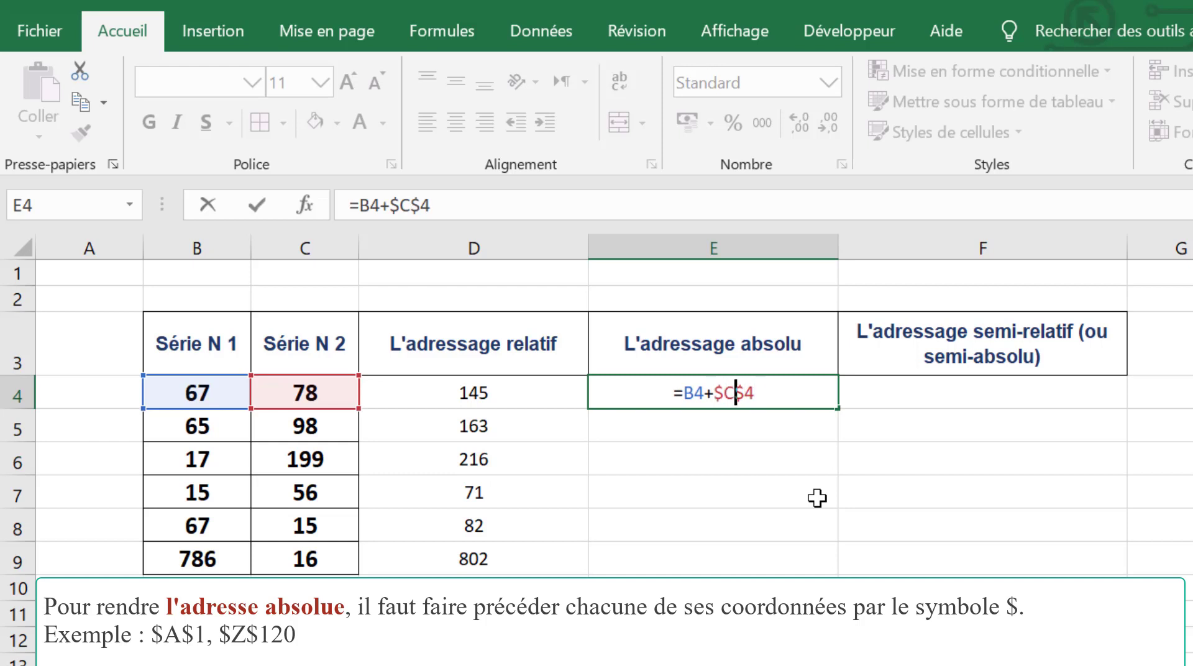
key("Left")
key("Left")
key("Left")
key("Return")
Step: Fill the E4 formula down to E5 and inspect the references in the copied formula
left_click(814, 398)
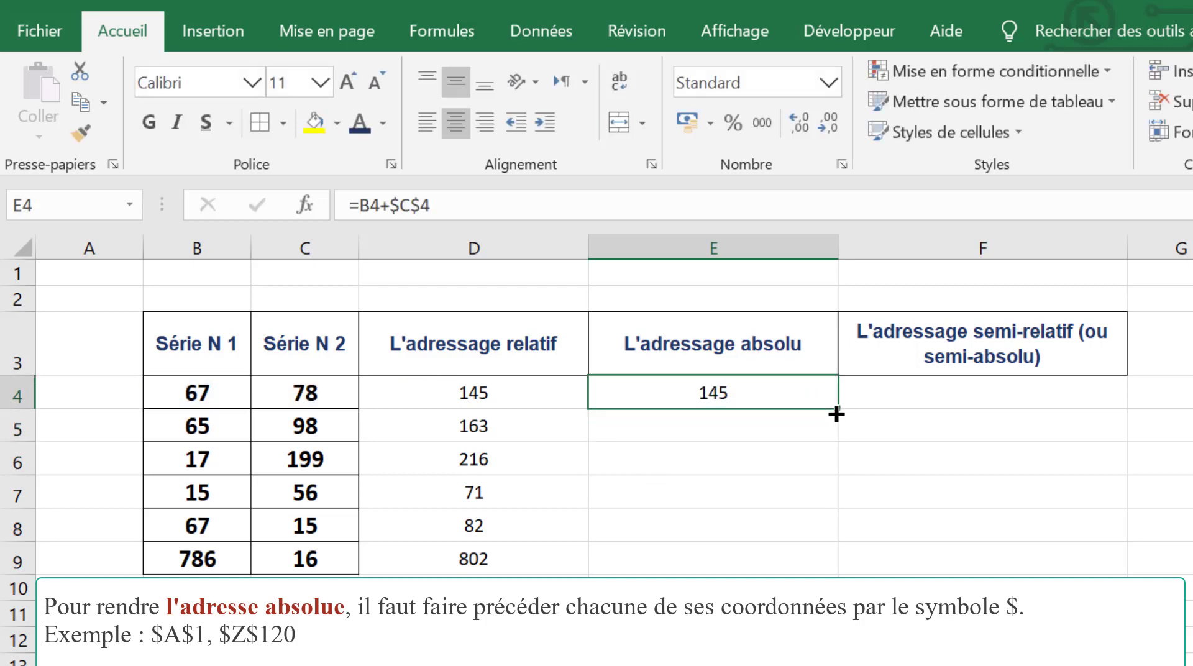
left_click_drag(837, 414, 833, 445)
left_click(741, 429)
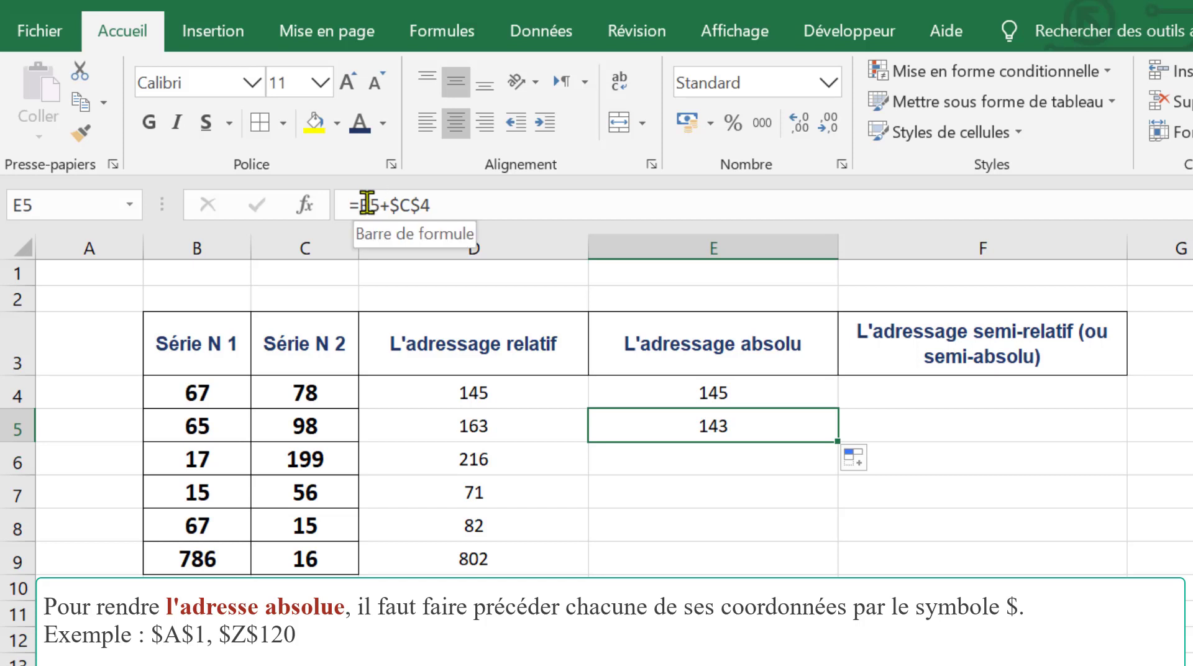
double_click(670, 428)
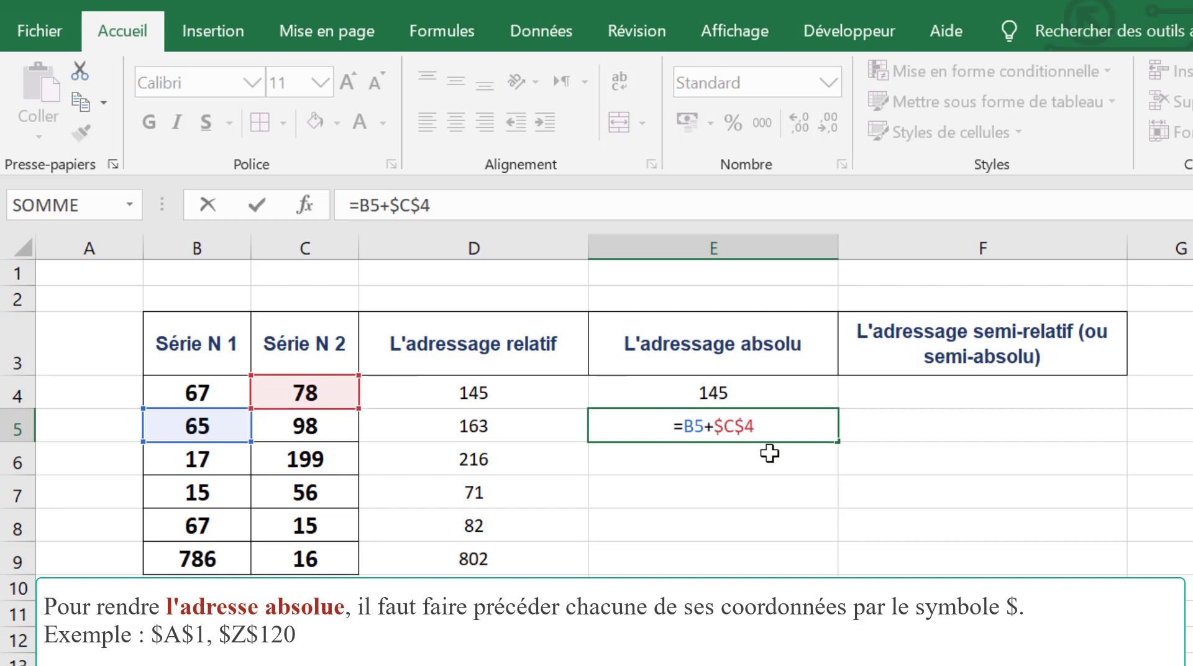
key("Return")
Step: Extend the E5 formula to E6 and inspect which cells the copy references
left_click(737, 420)
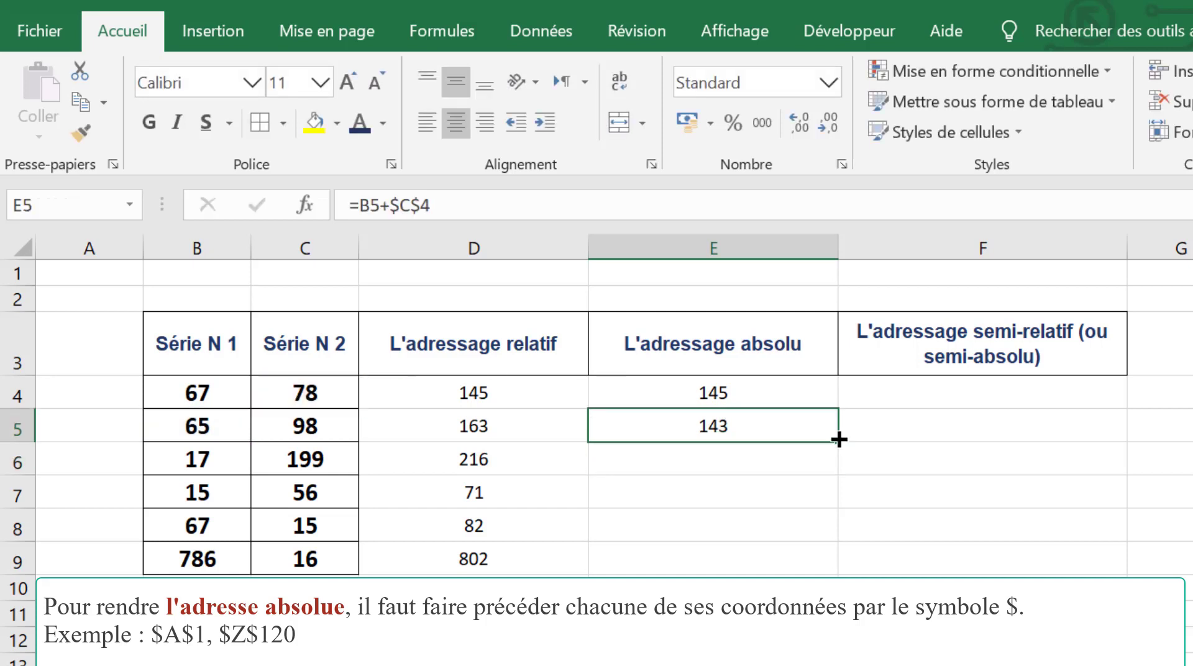
left_click_drag(839, 439, 840, 469)
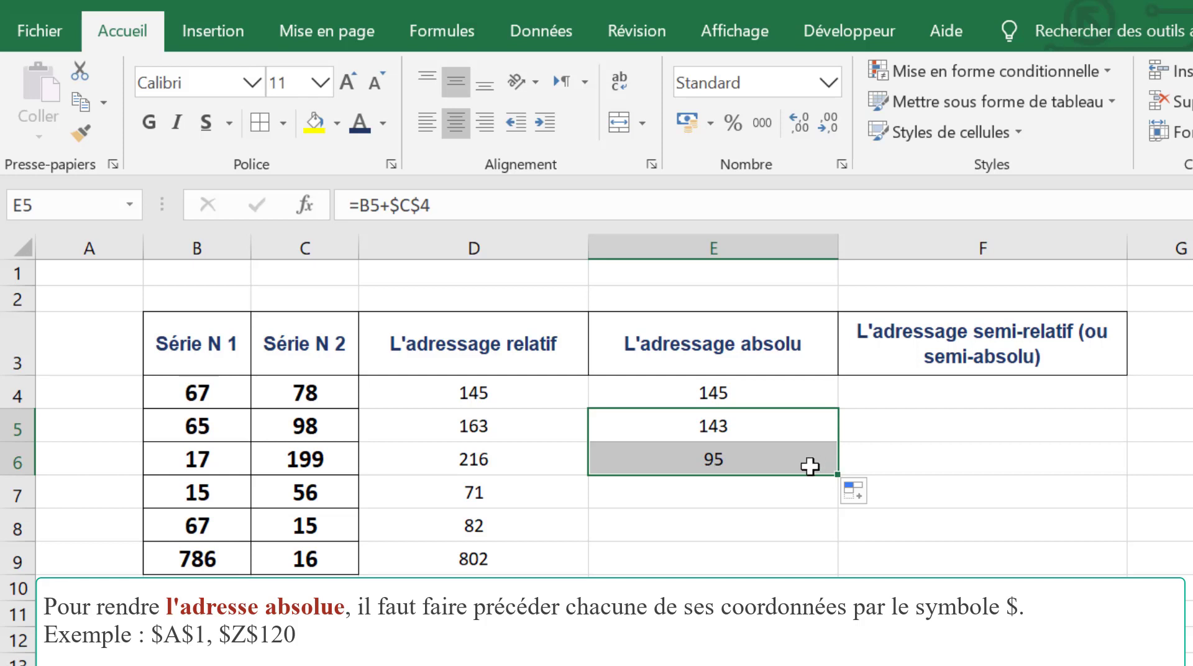
double_click(715, 461)
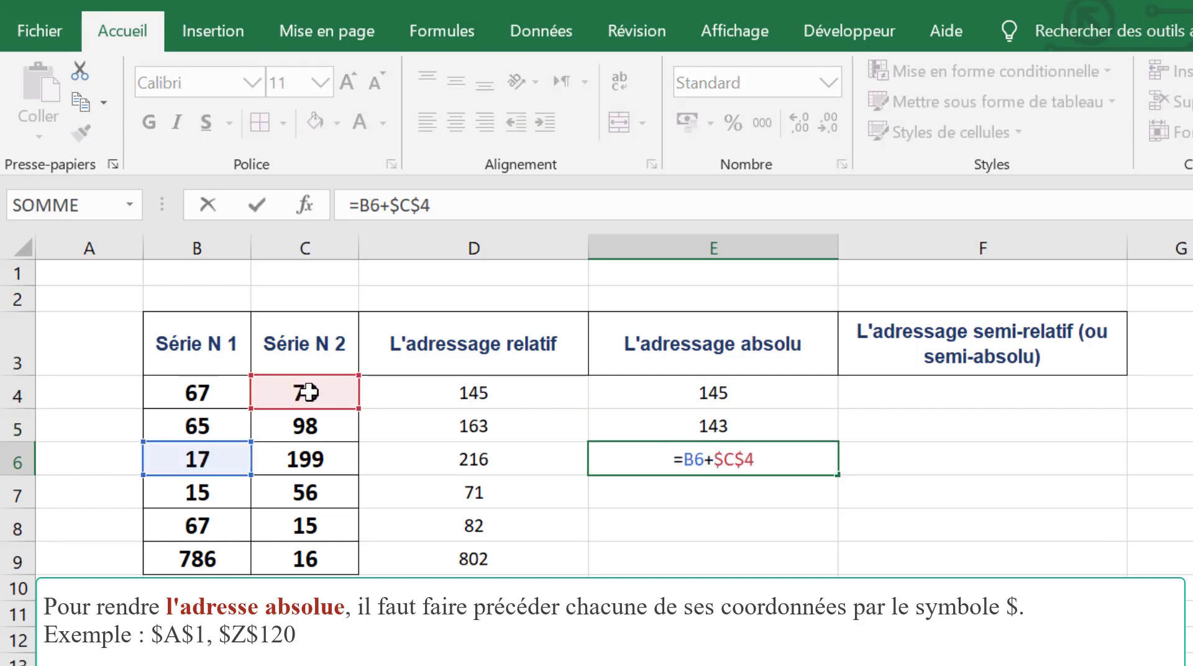
key("Escape")
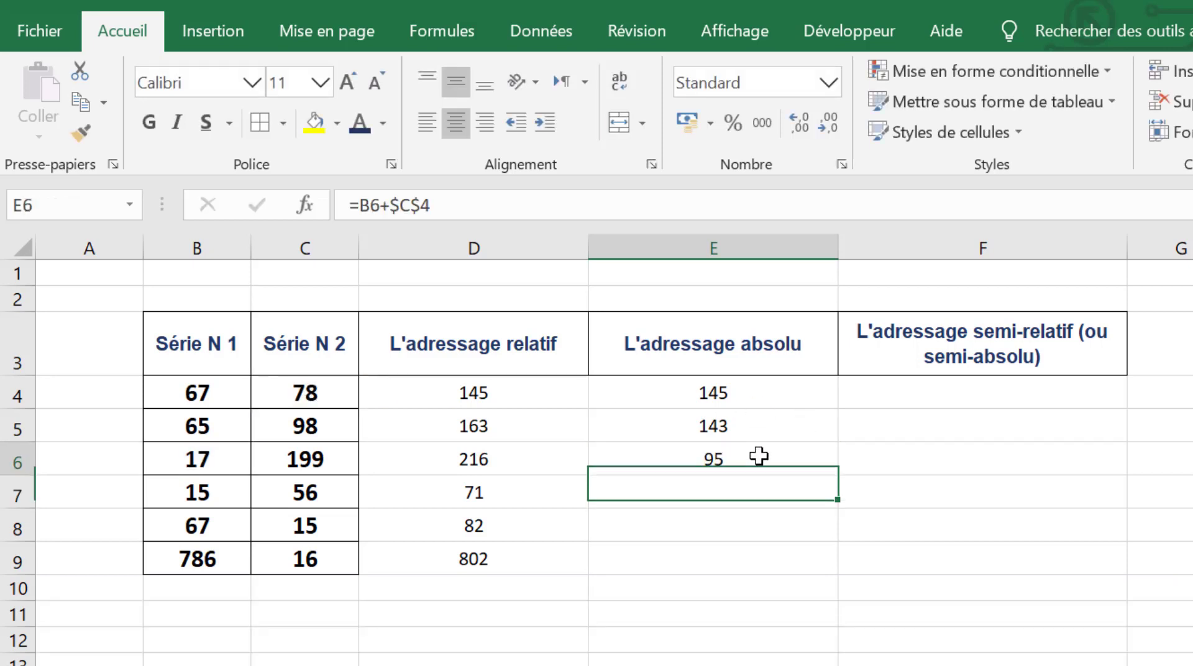
Step: Fill the E6 formula down through E9 and check the $C$4 reference in E9's formula
left_click_drag(837, 475, 834, 562)
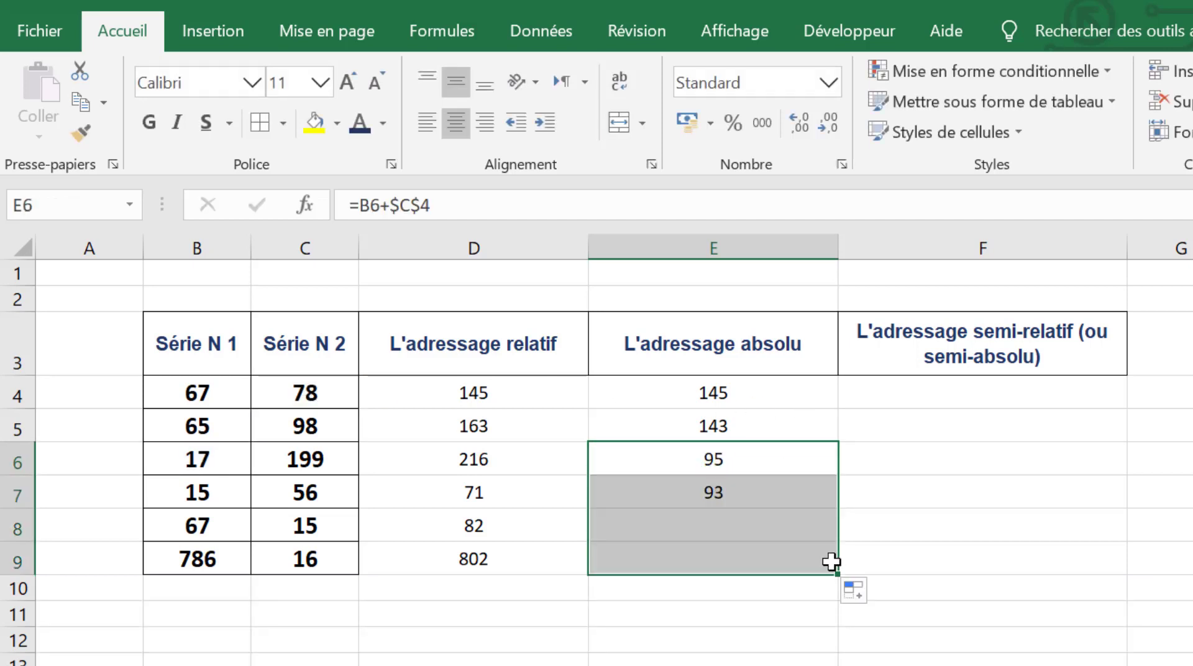
left_click(769, 565)
double_click(769, 565)
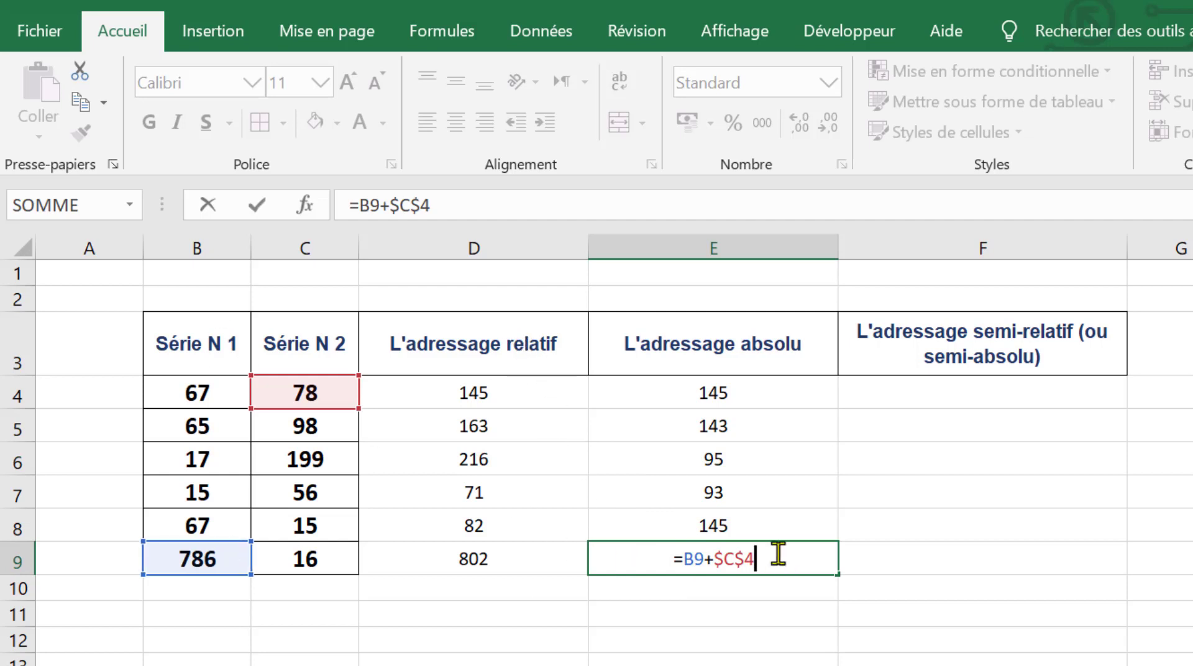
left_click_drag(765, 558, 715, 559)
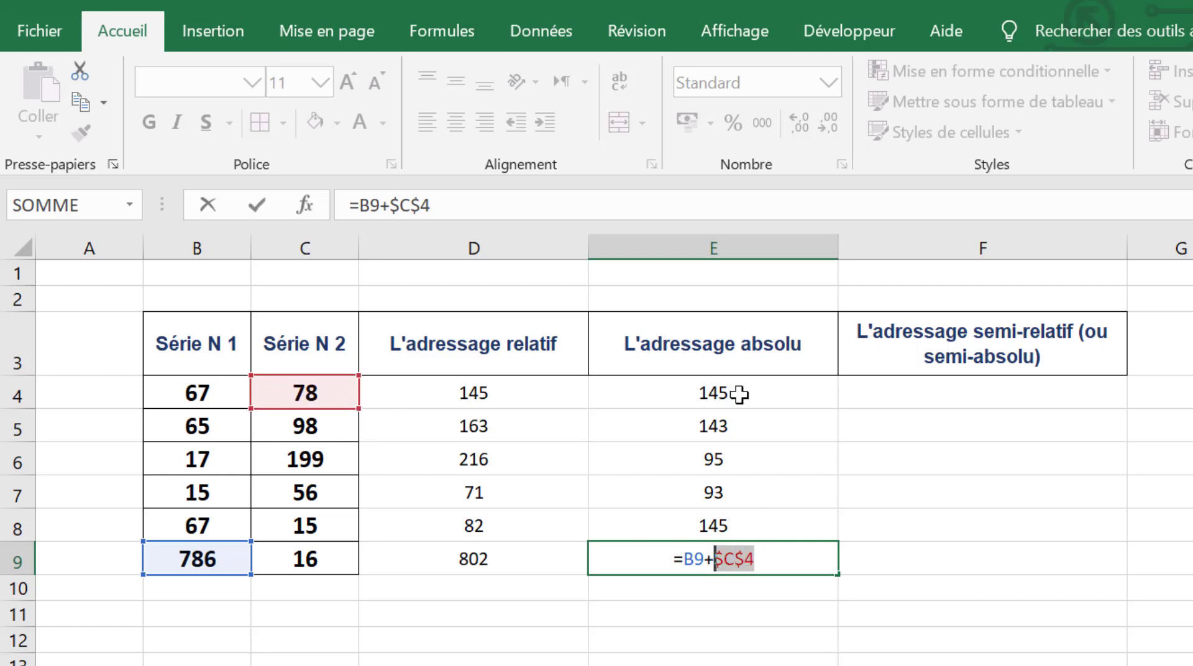
key("Return")
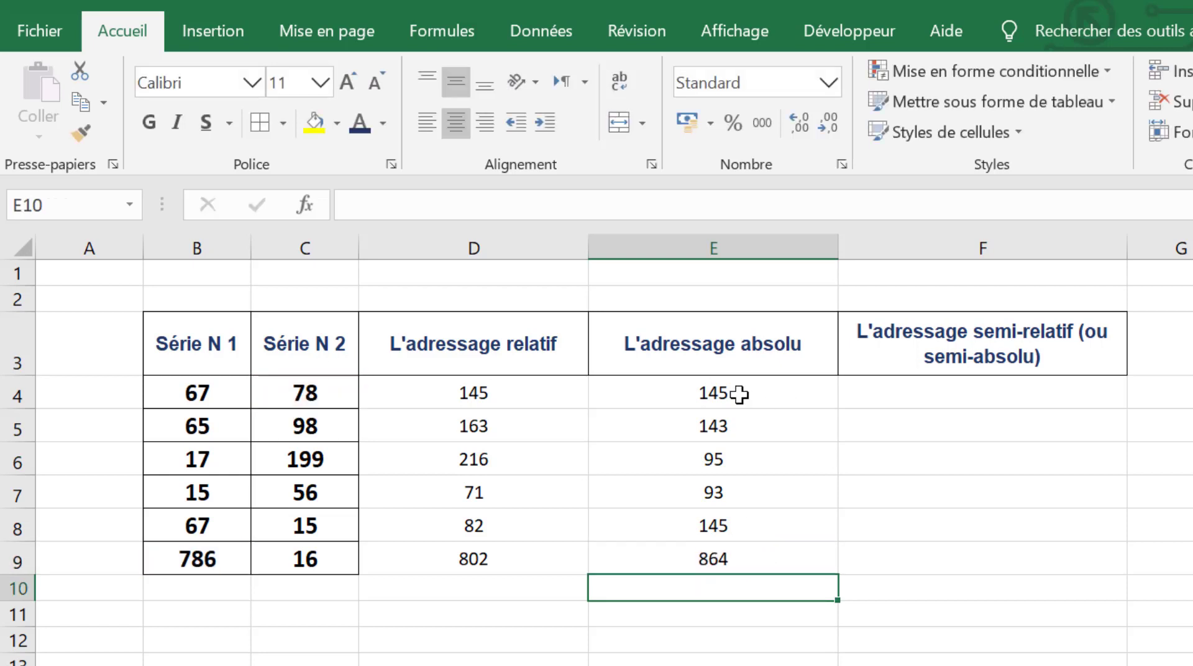
Step: Enter the semi-relative formula =B4+$C4 in F4
left_click(958, 416)
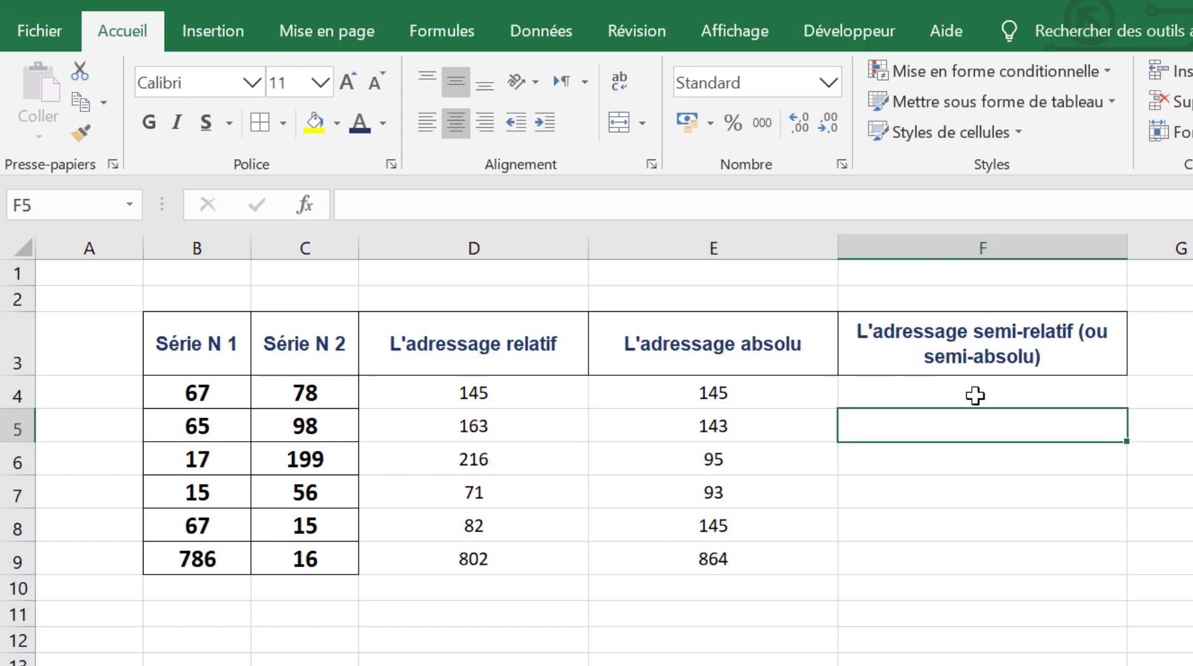
left_click(975, 396)
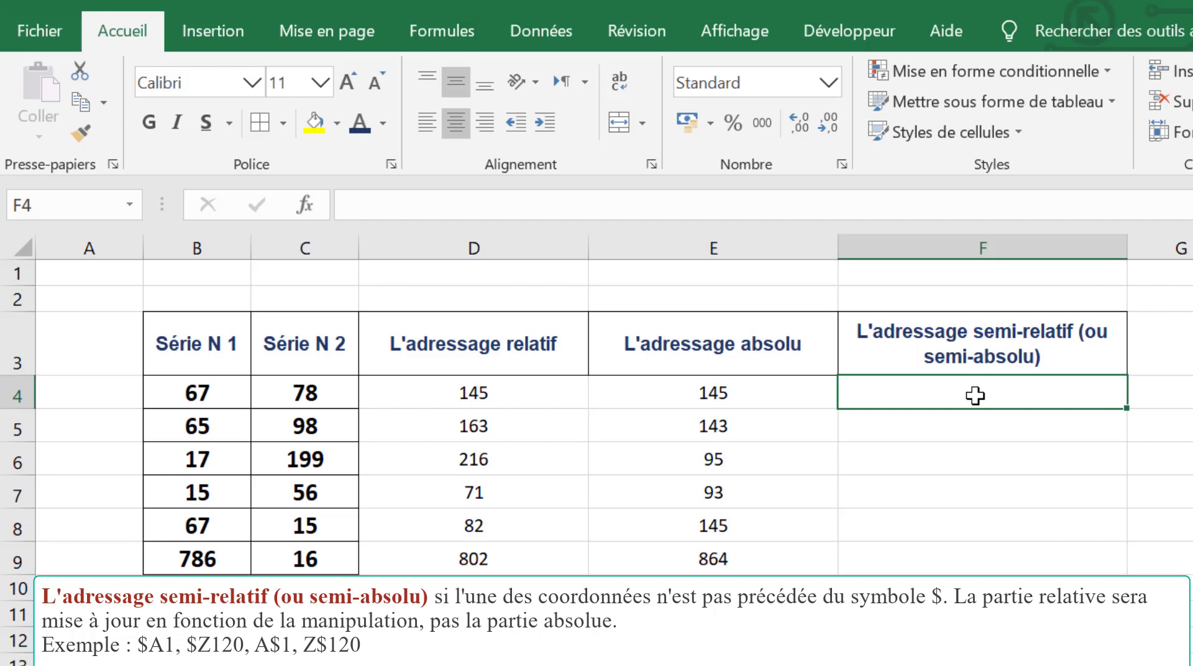
type("=")
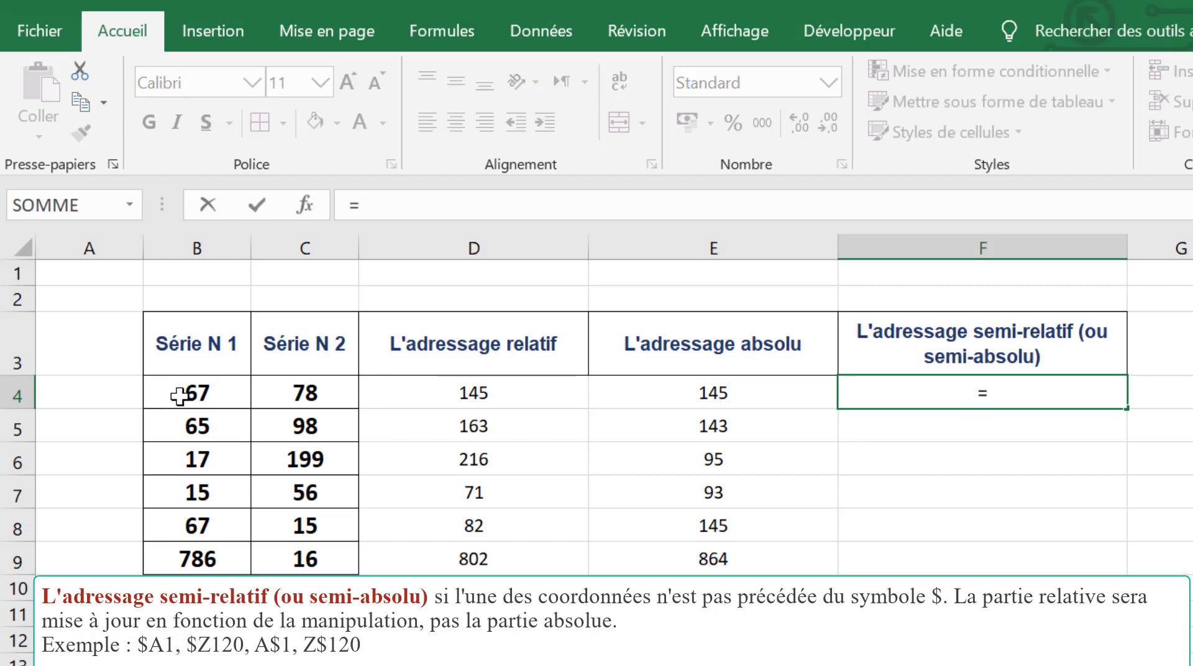
left_click(198, 397)
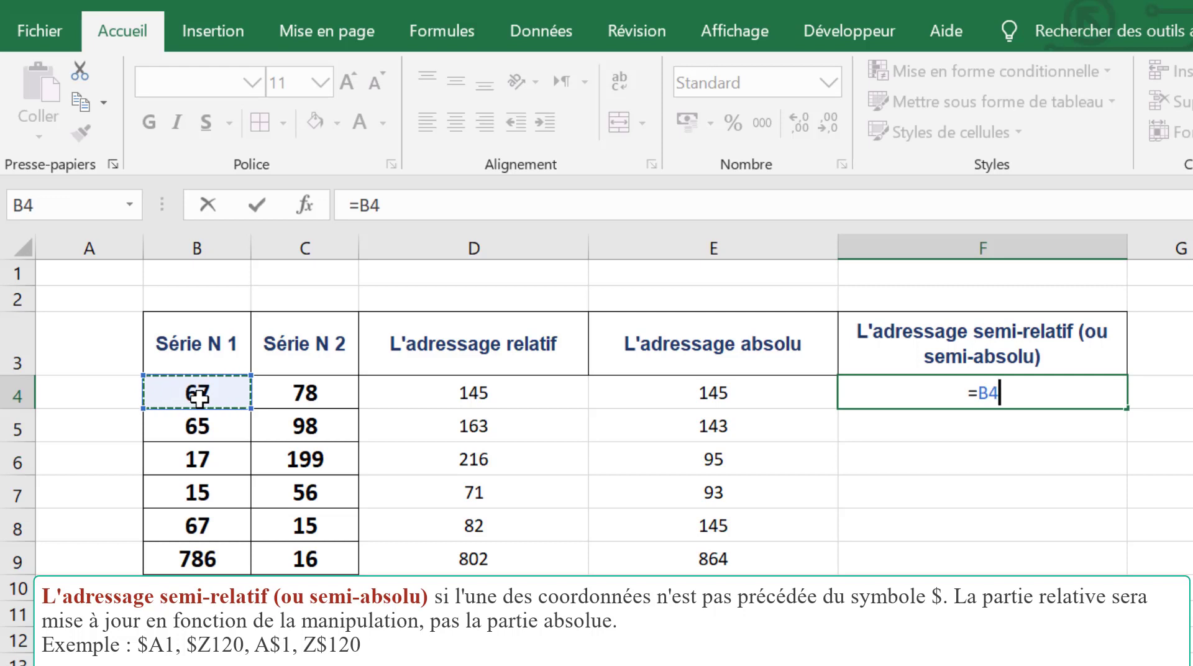
type("=")
key("BackSpace")
type("+")
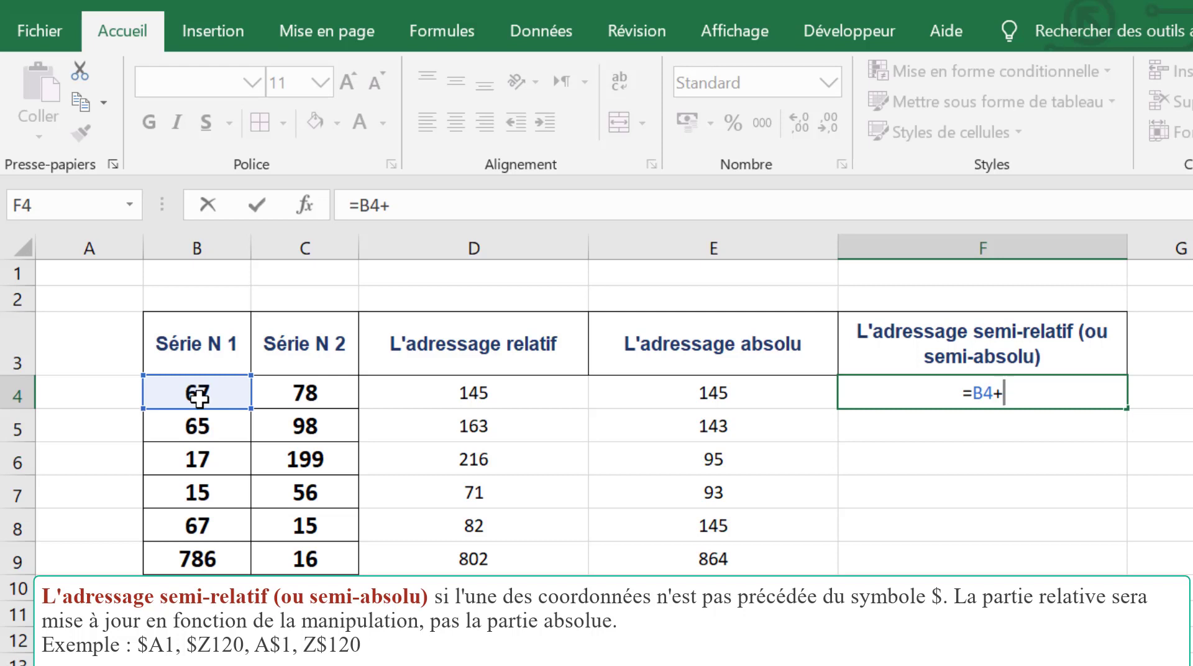
type("$C")
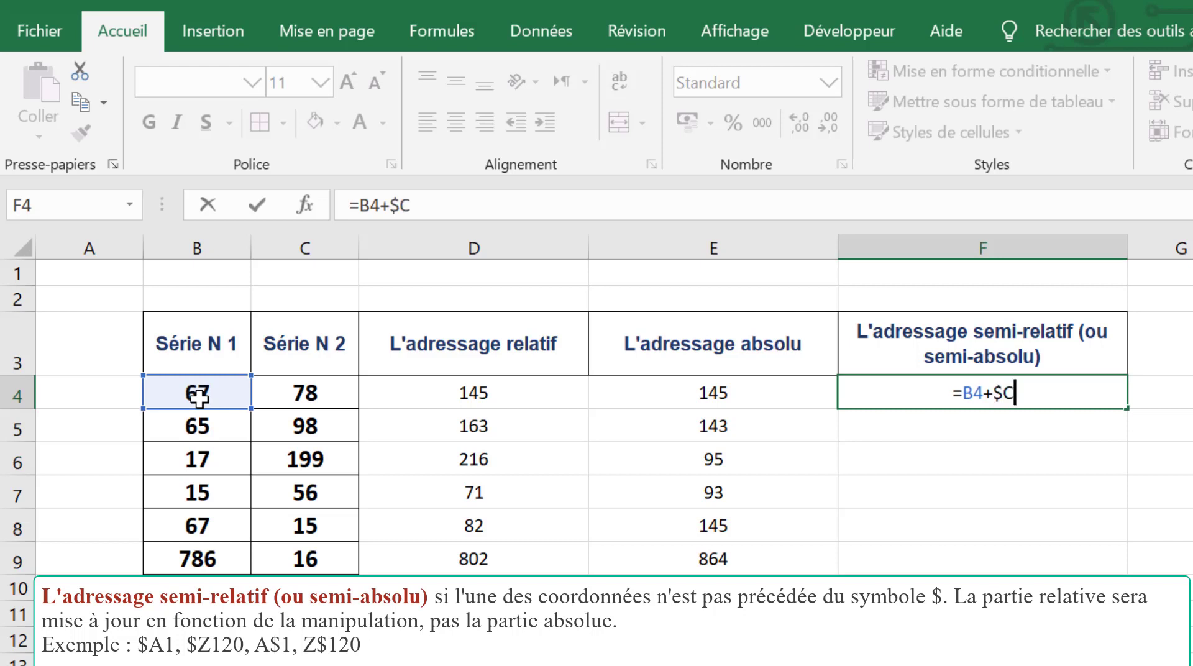
type("4")
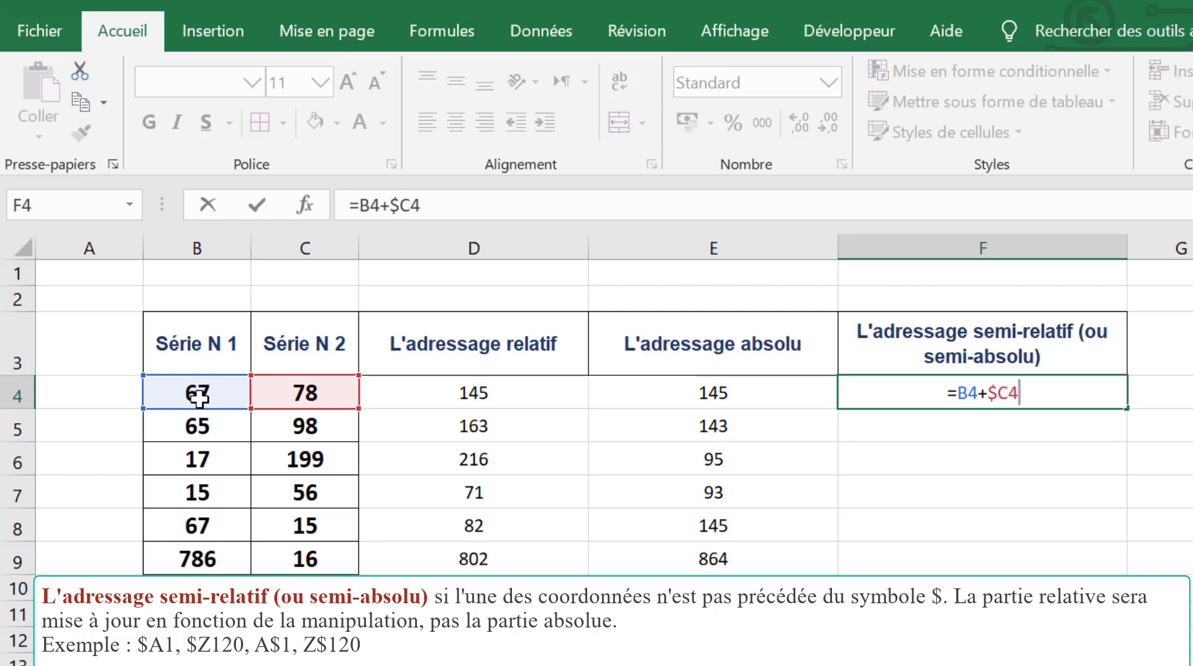
key("Return")
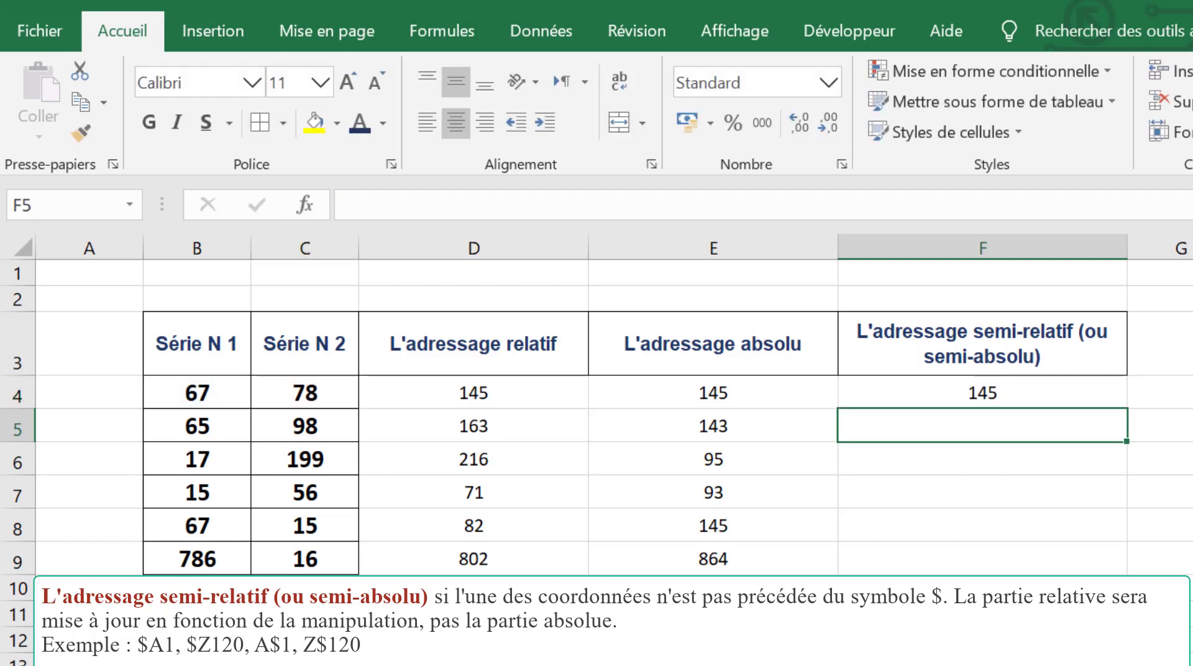
Step: Fill the F4 formula down through F9 and check the references in the copies in F5, F6 and F7
left_click(1057, 392)
left_click_drag(1127, 409, 1122, 567)
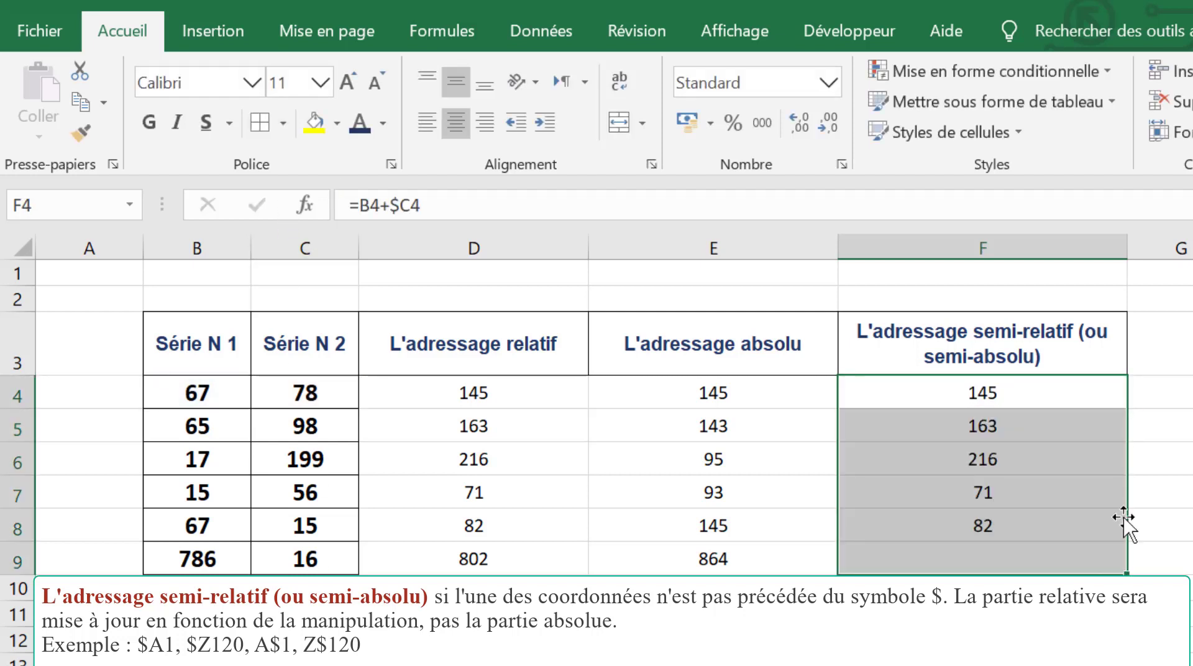
left_click(1058, 394)
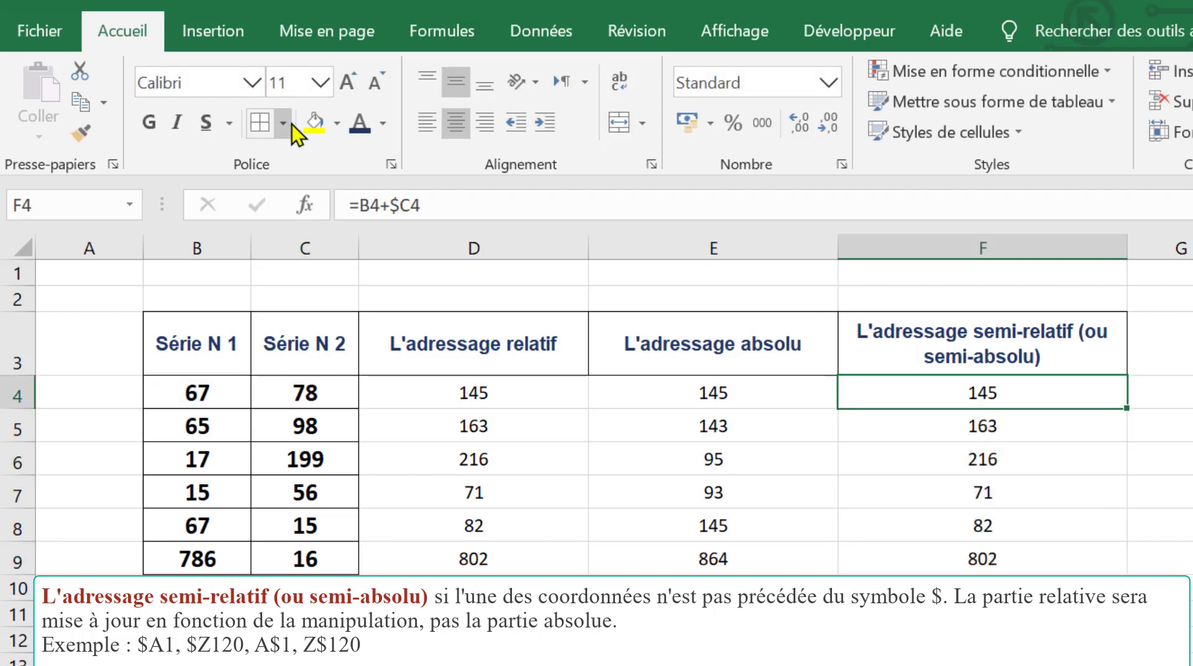
left_click(1002, 448)
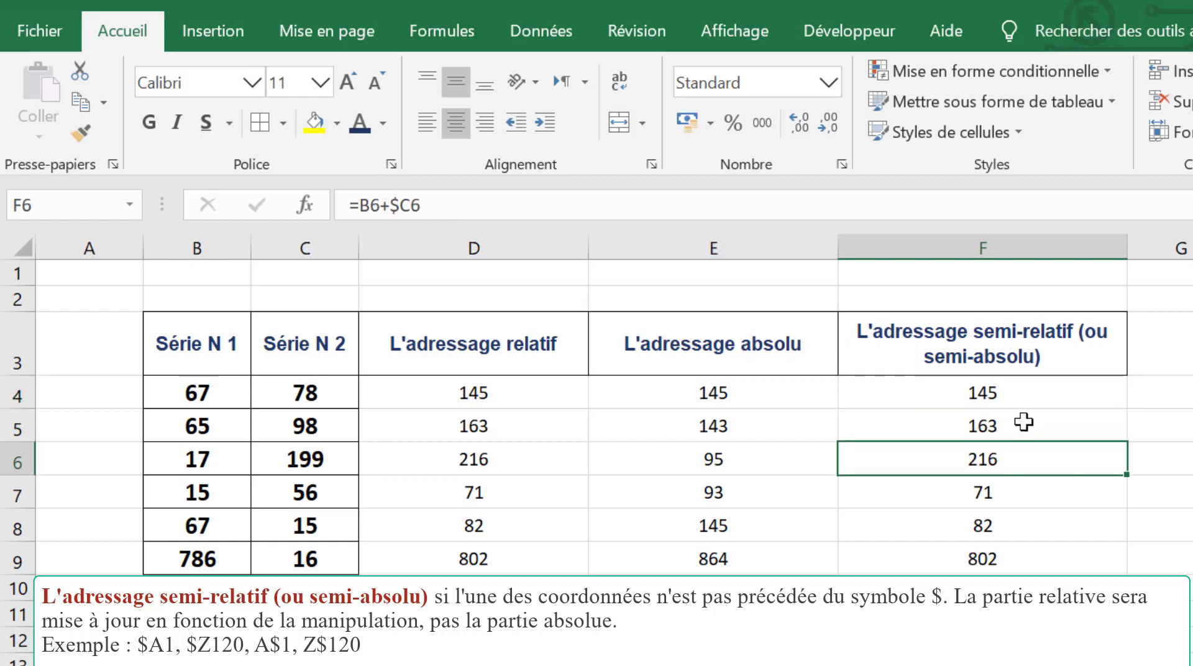
double_click(1024, 422)
key("Return")
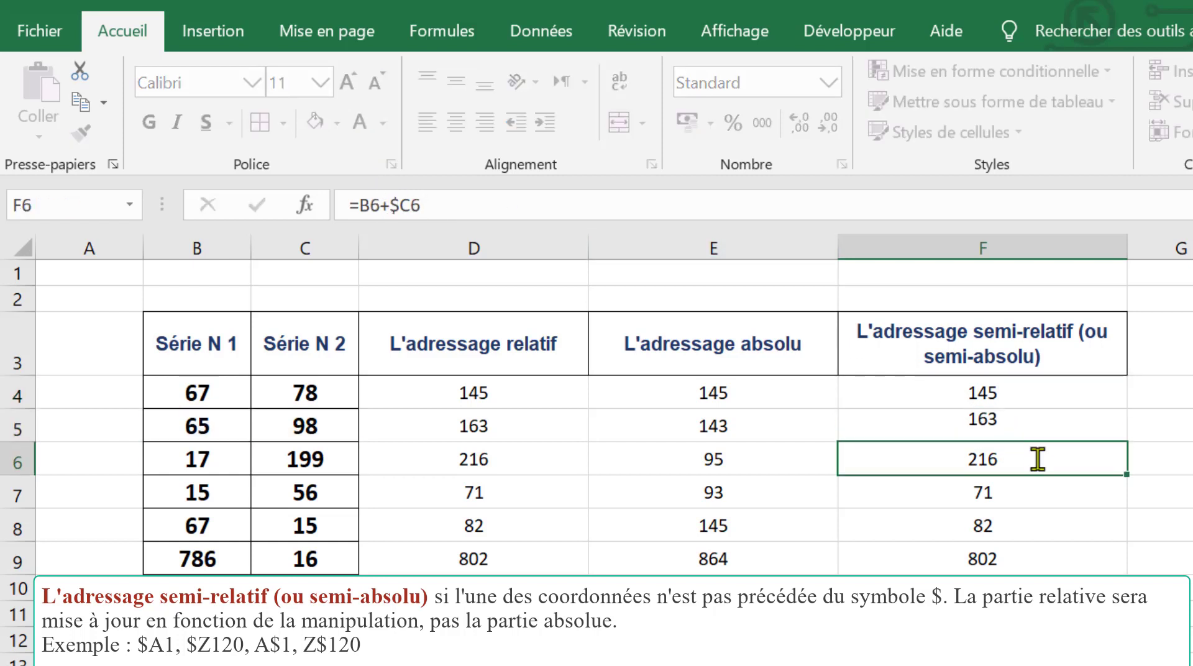
double_click(1038, 459)
key("Return")
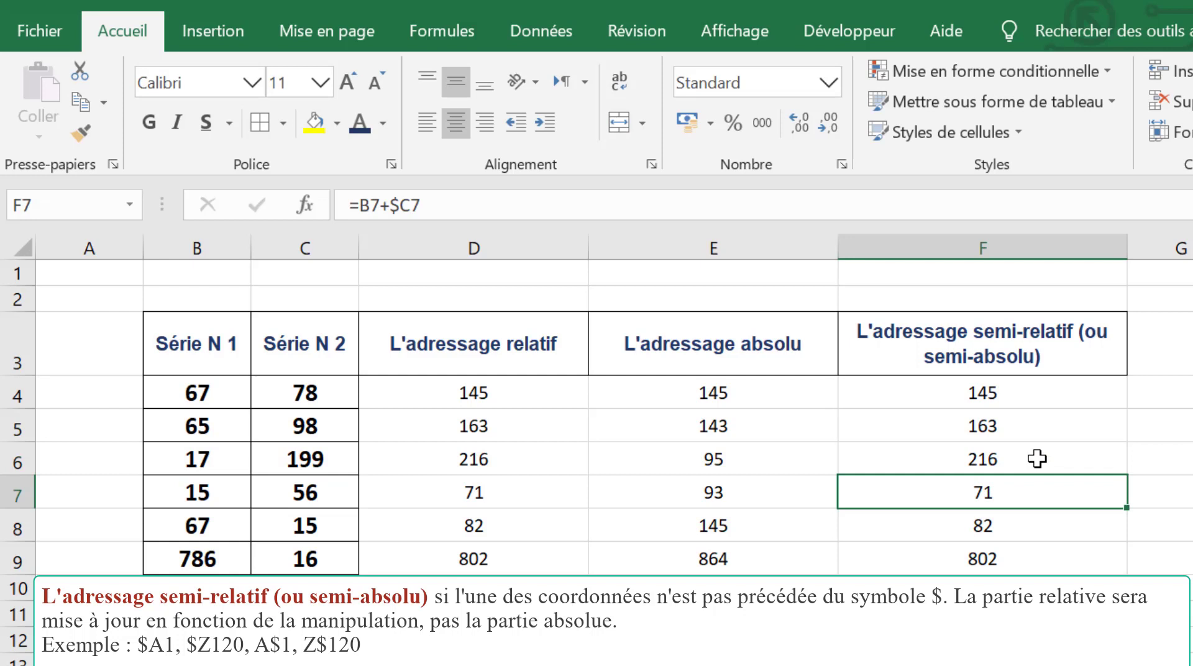
double_click(1018, 501)
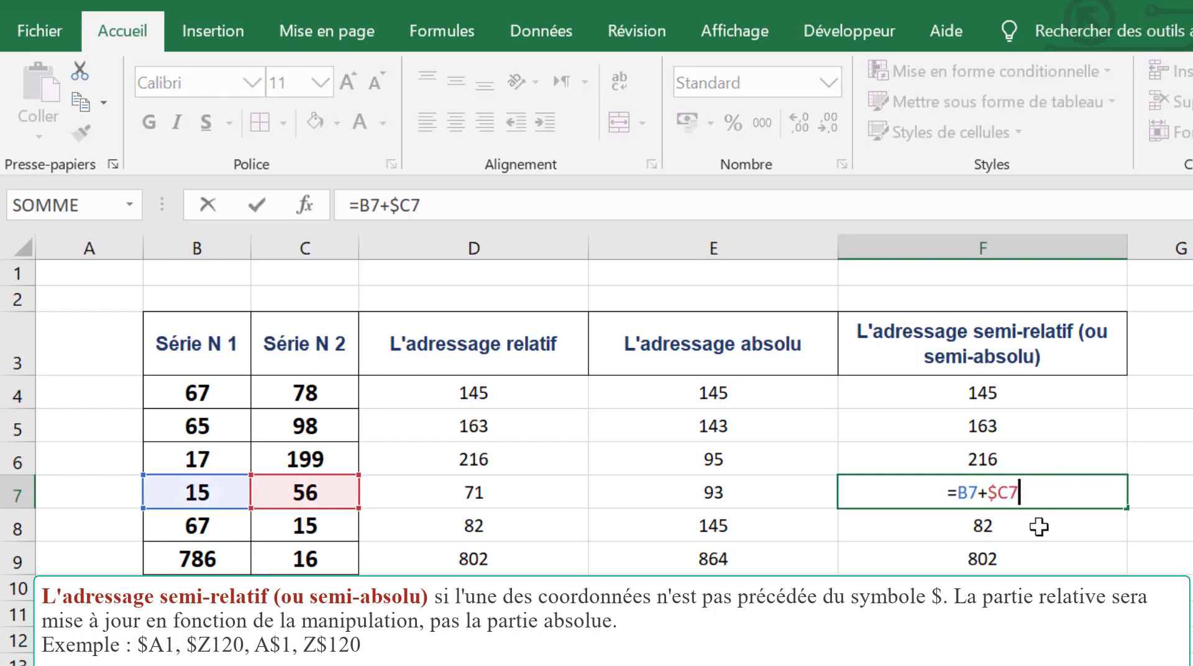
Step: Fill the F4 formula across row 4 through J4 and select the copy in G4
left_click(996, 401)
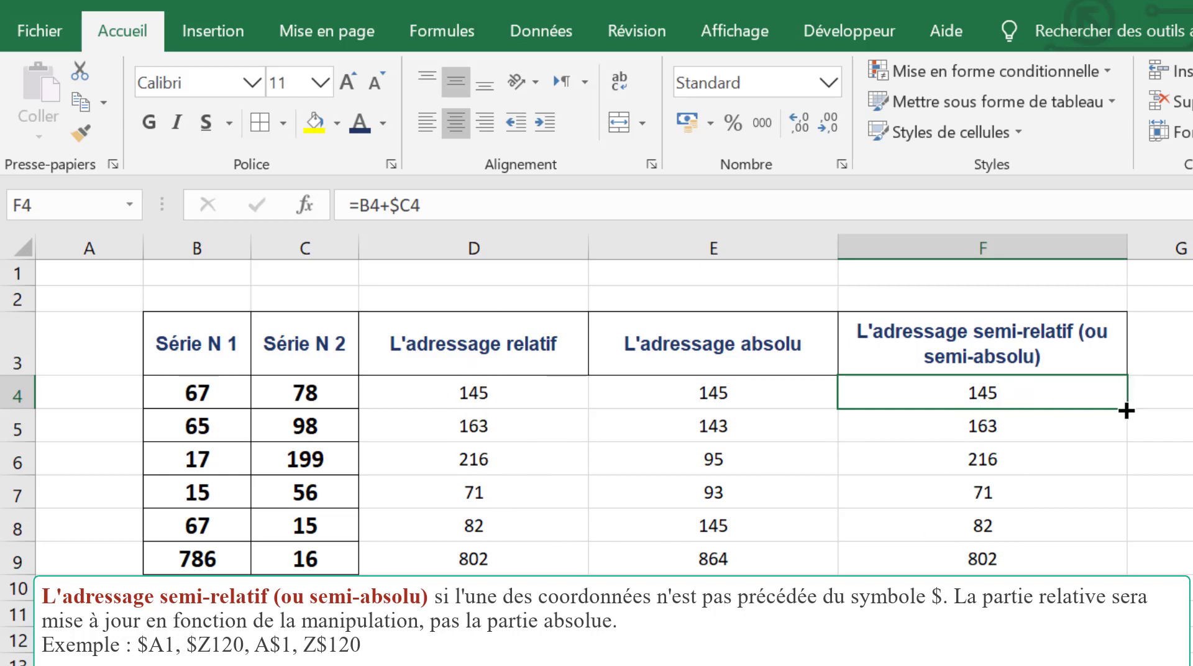
left_click_drag(1127, 411, 1192, 404)
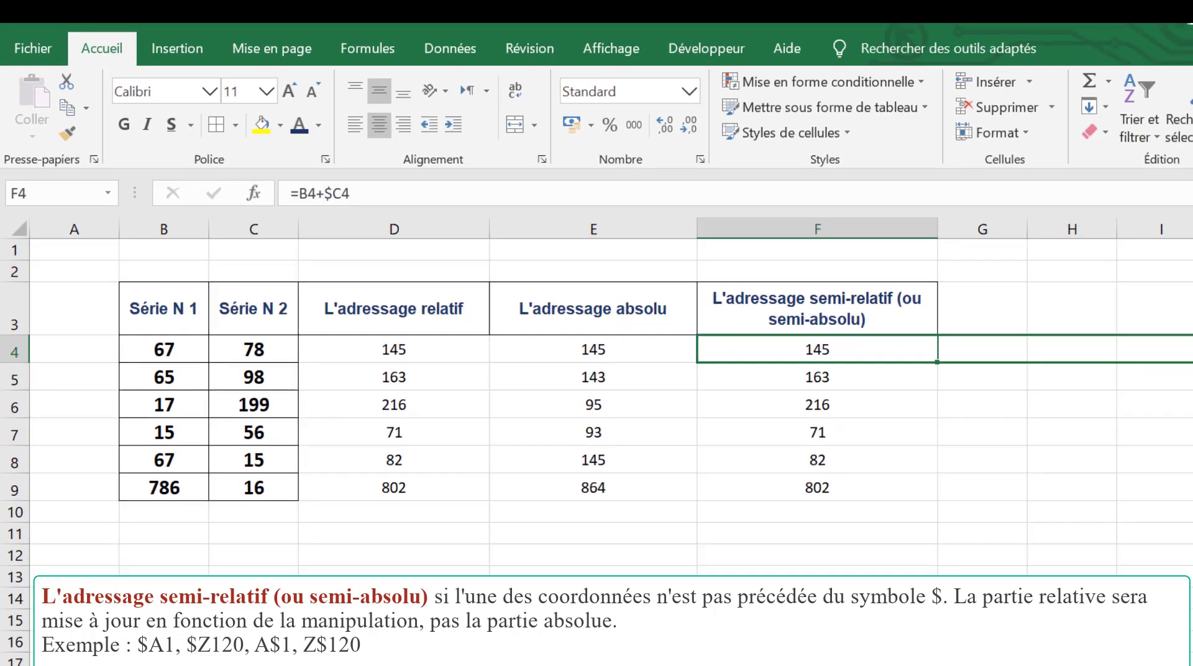
left_click_drag(1192, 350, 1192, 349)
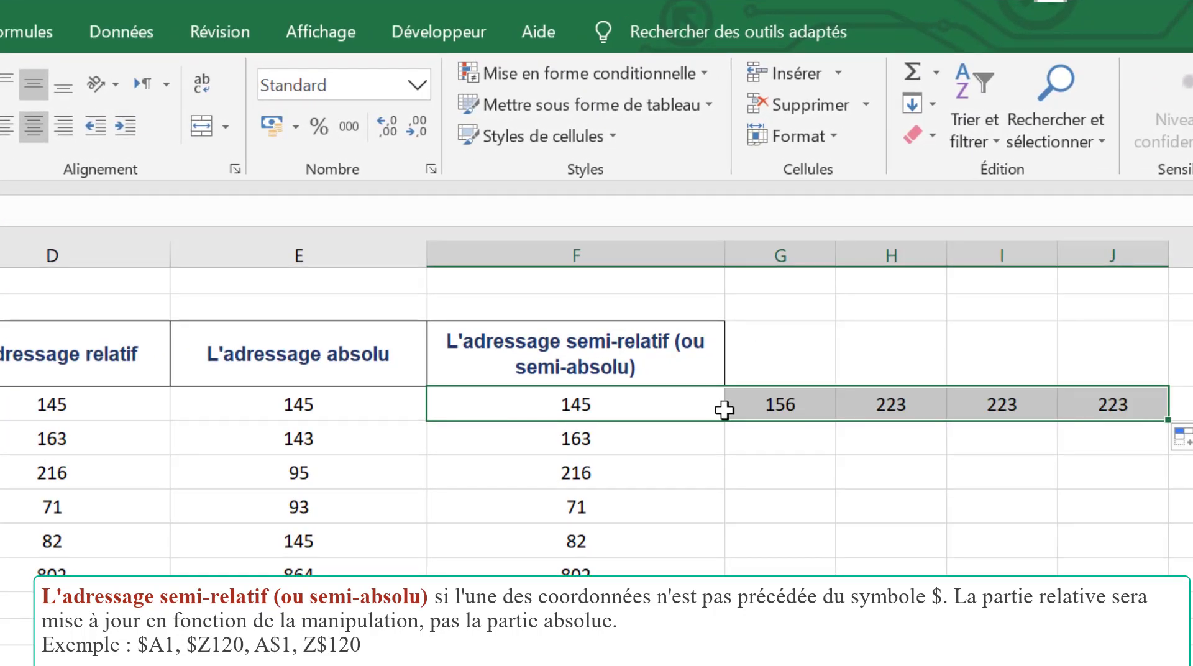
left_click(620, 407)
left_click(758, 409)
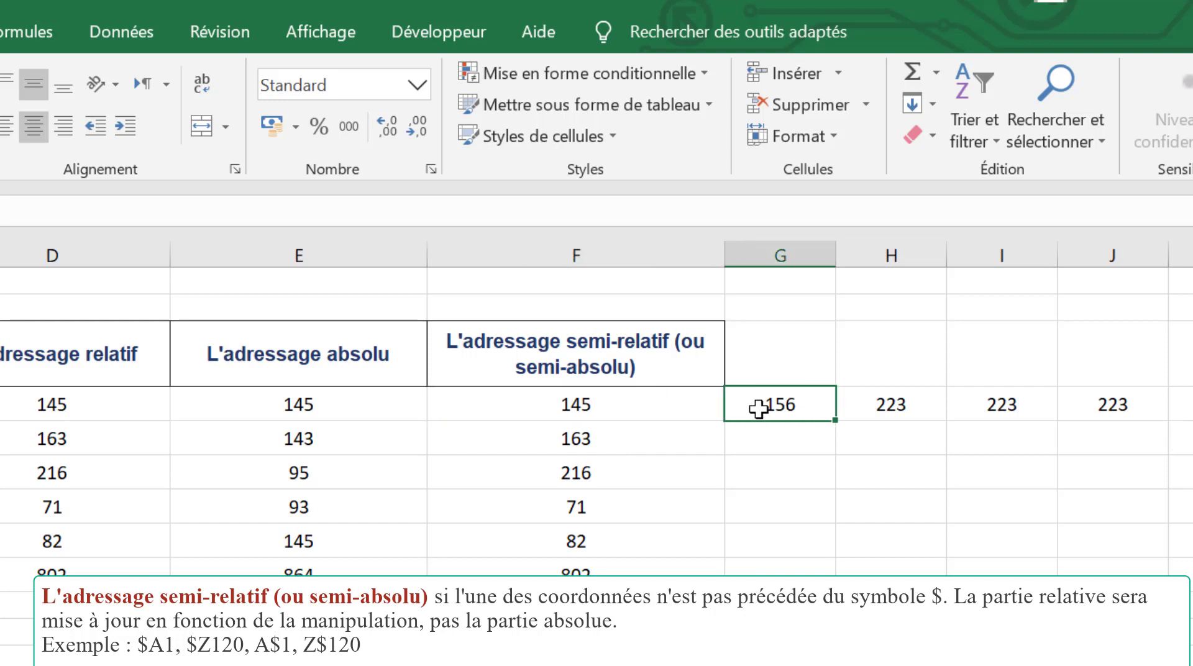
Step: Compare the relative and semi-relative references in the F4 formula with those in its copy in G4
double_click(759, 409)
double_click(660, 408)
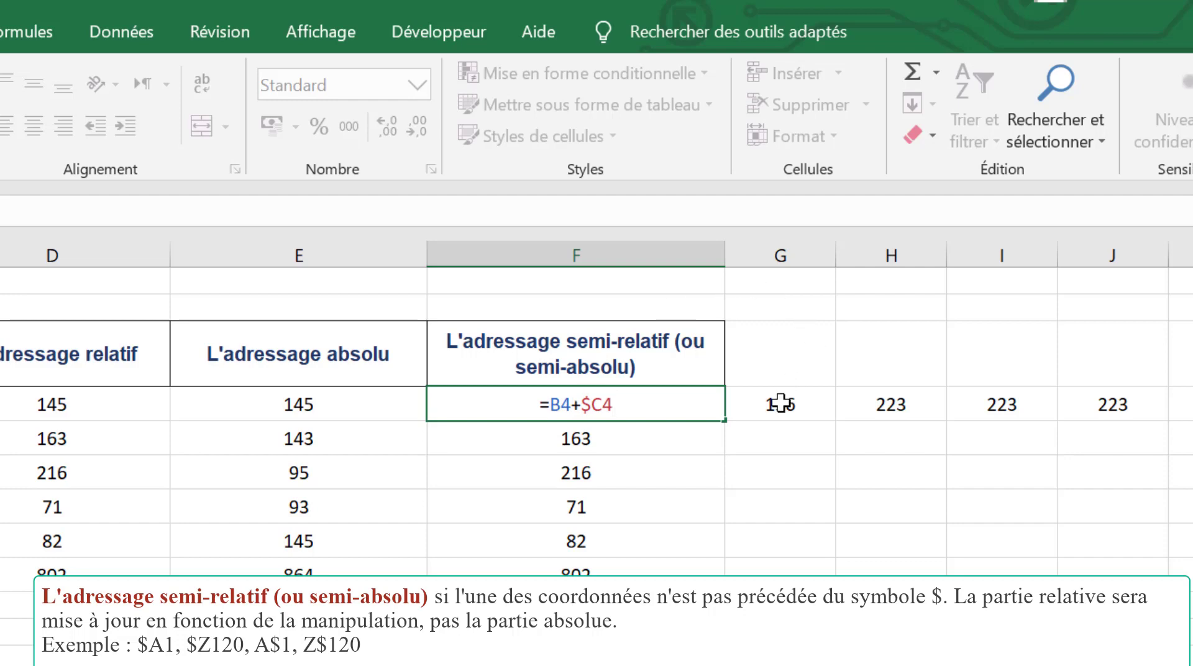
double_click(560, 404)
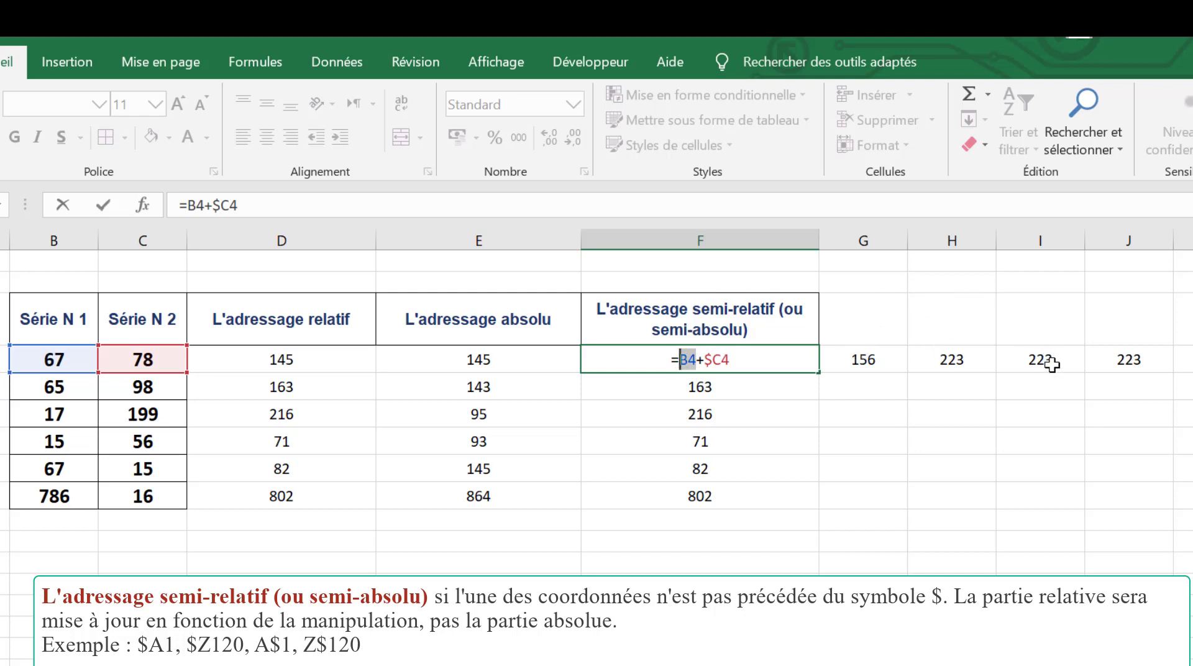
key("Return")
left_click(854, 360)
double_click(854, 360)
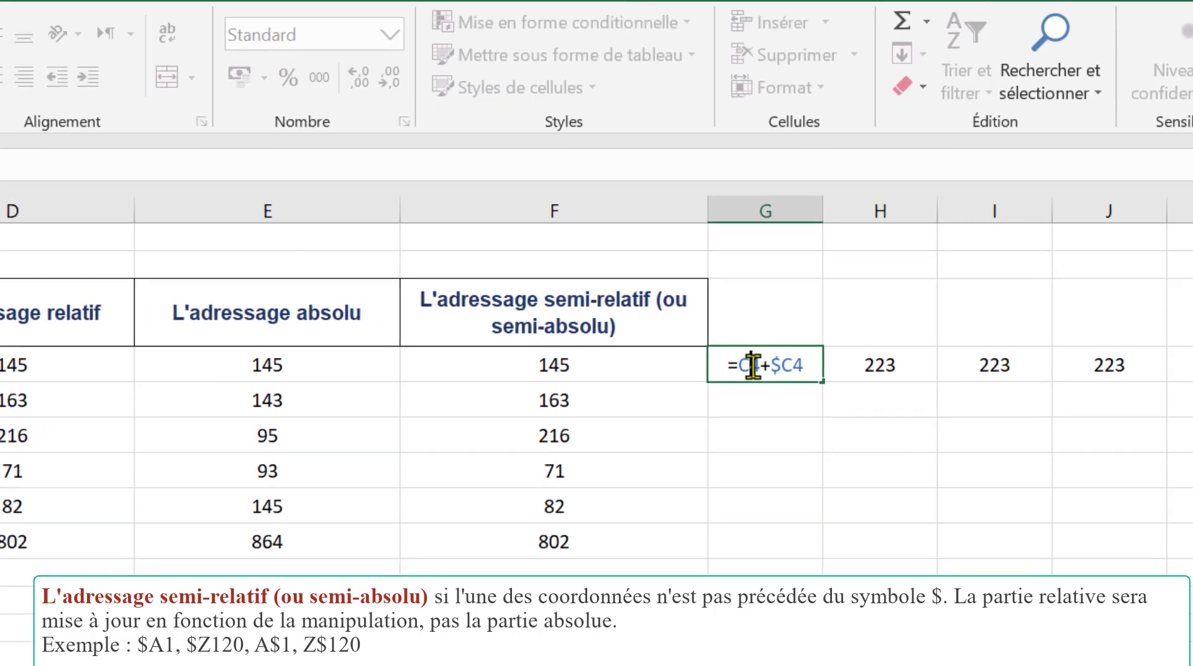
left_click_drag(780, 365, 755, 366)
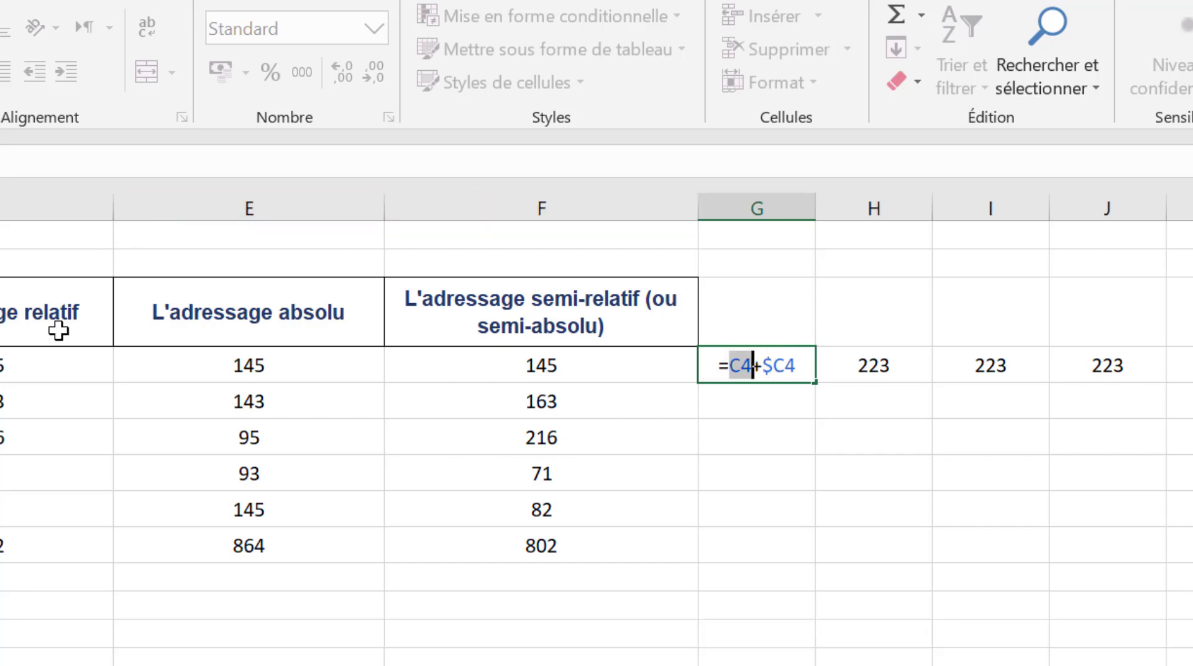
left_click_drag(764, 366, 794, 367)
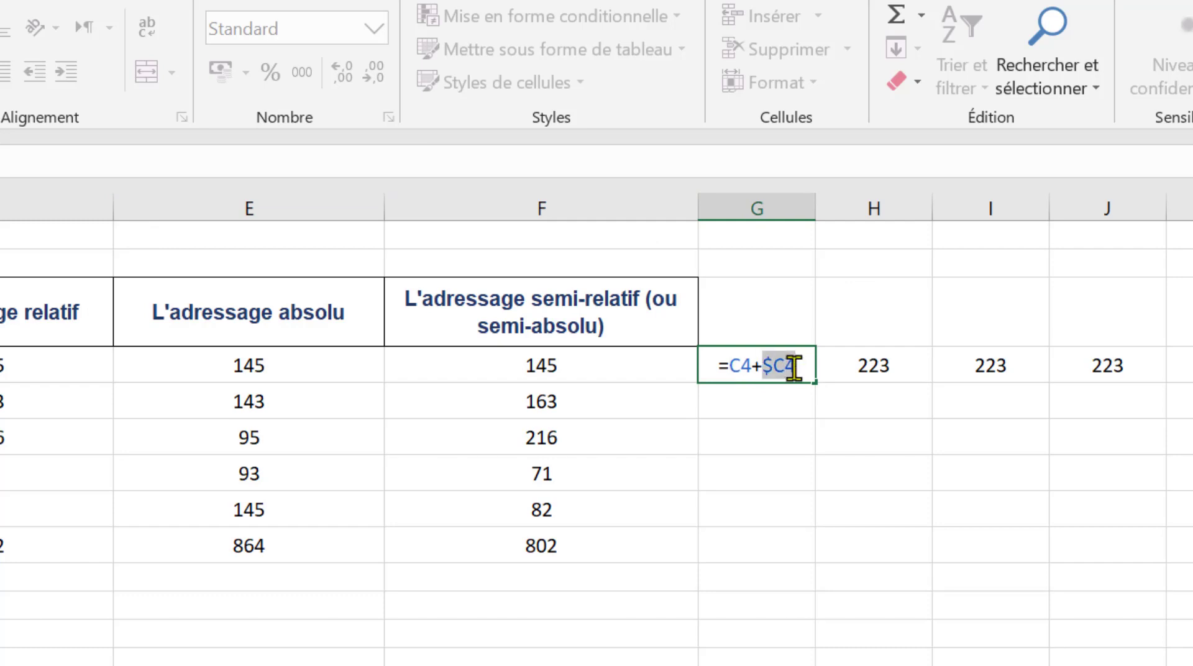
left_click(759, 367)
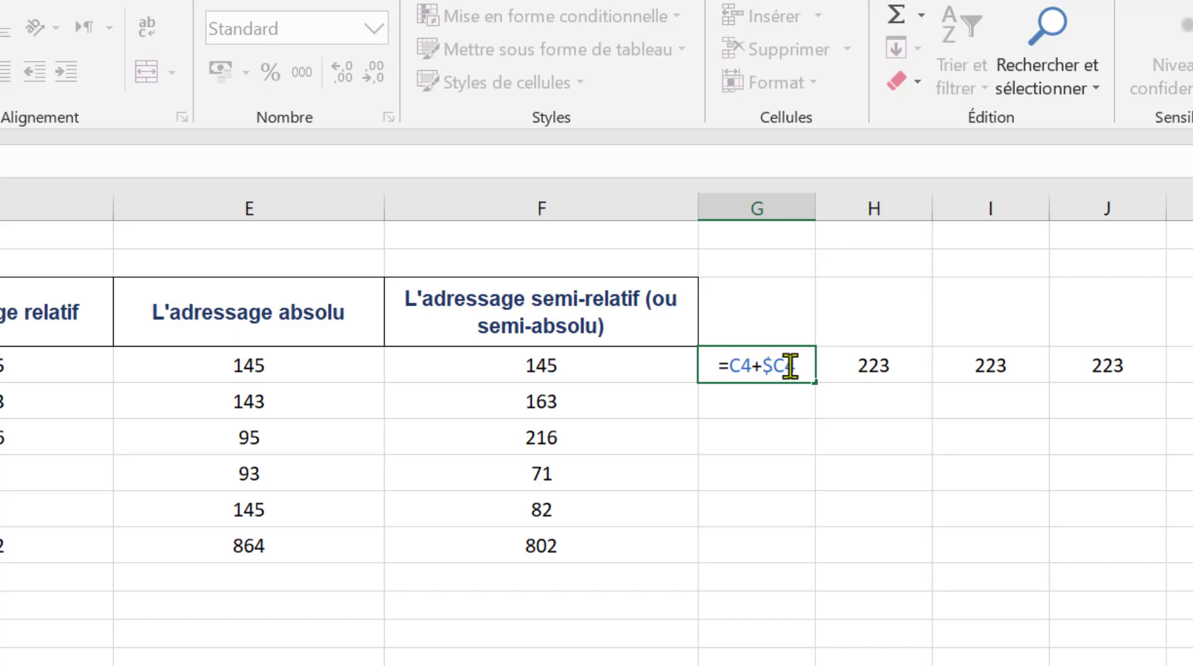
left_click_drag(772, 367, 763, 366)
key("Return")
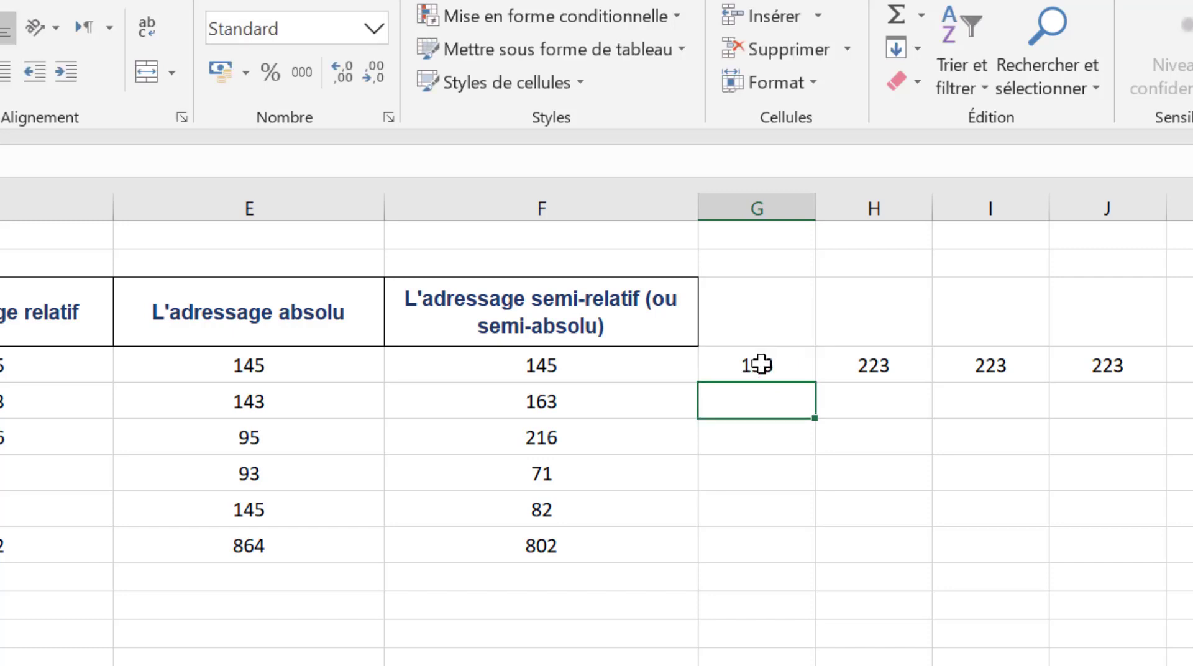
Step: Check the relative reference and the $C4 reference in the formula copies in H4 and I4
double_click(873, 368)
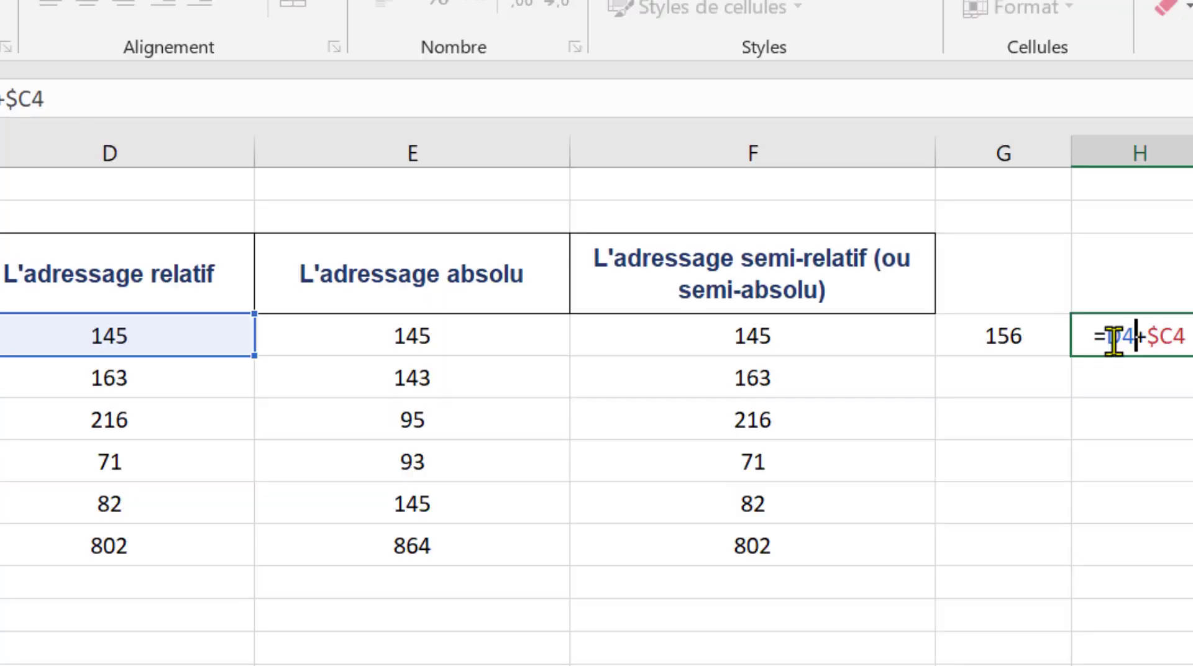
double_click(1116, 336)
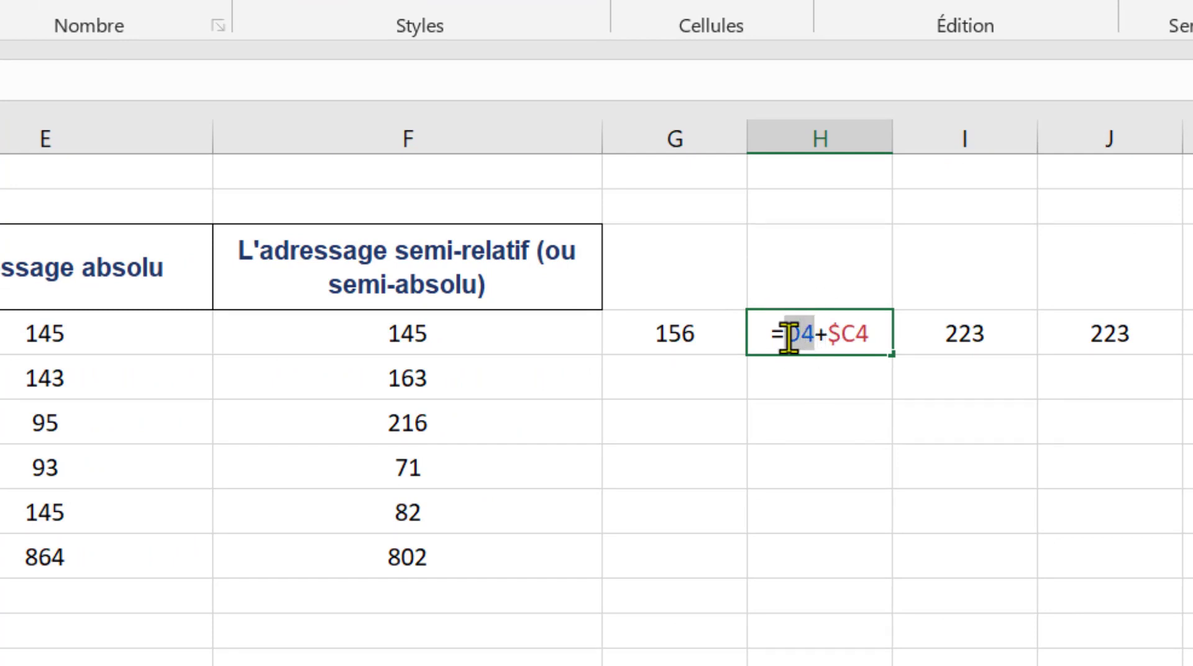
left_click(840, 336)
double_click(842, 334)
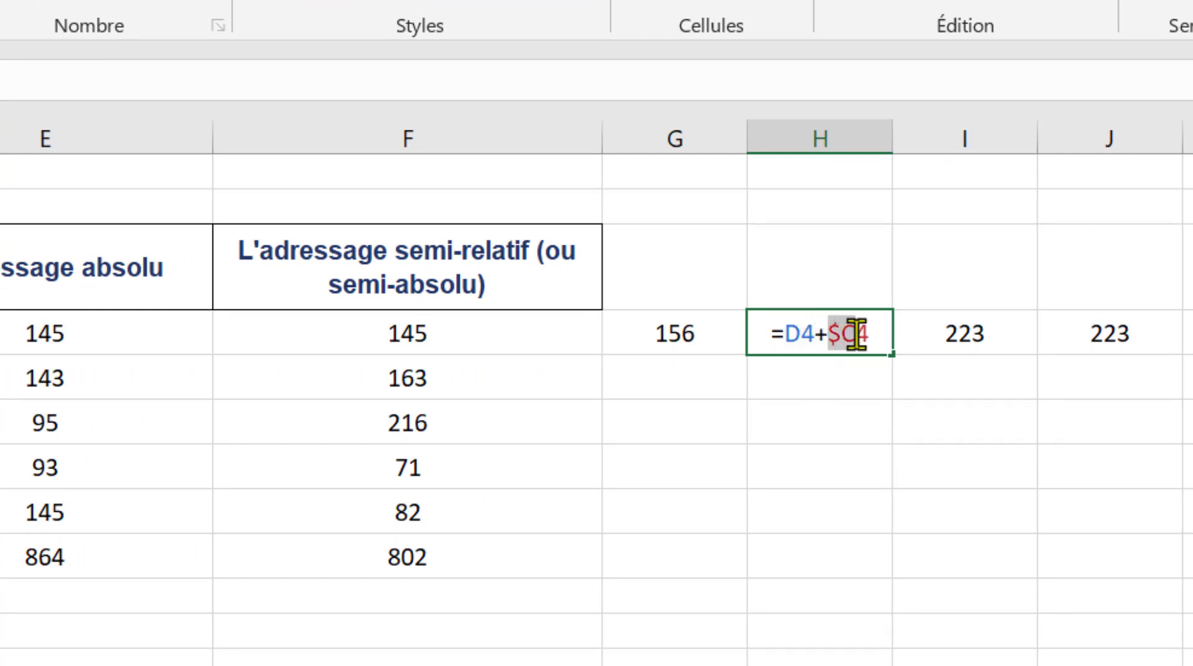
key("Return")
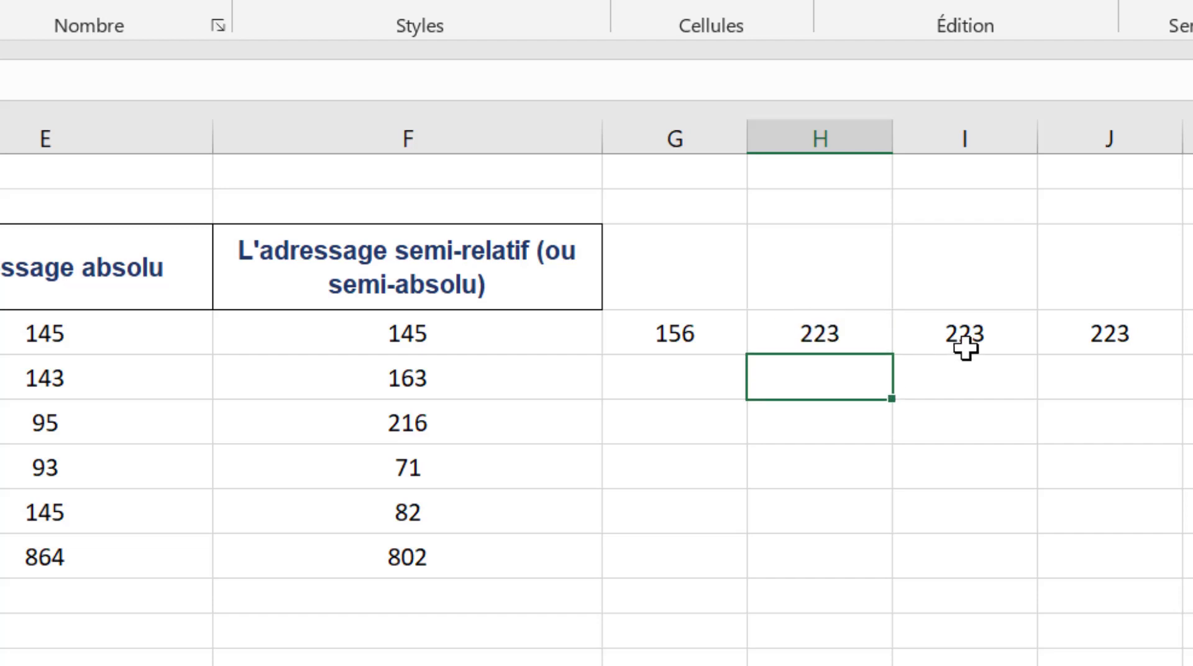
double_click(994, 335)
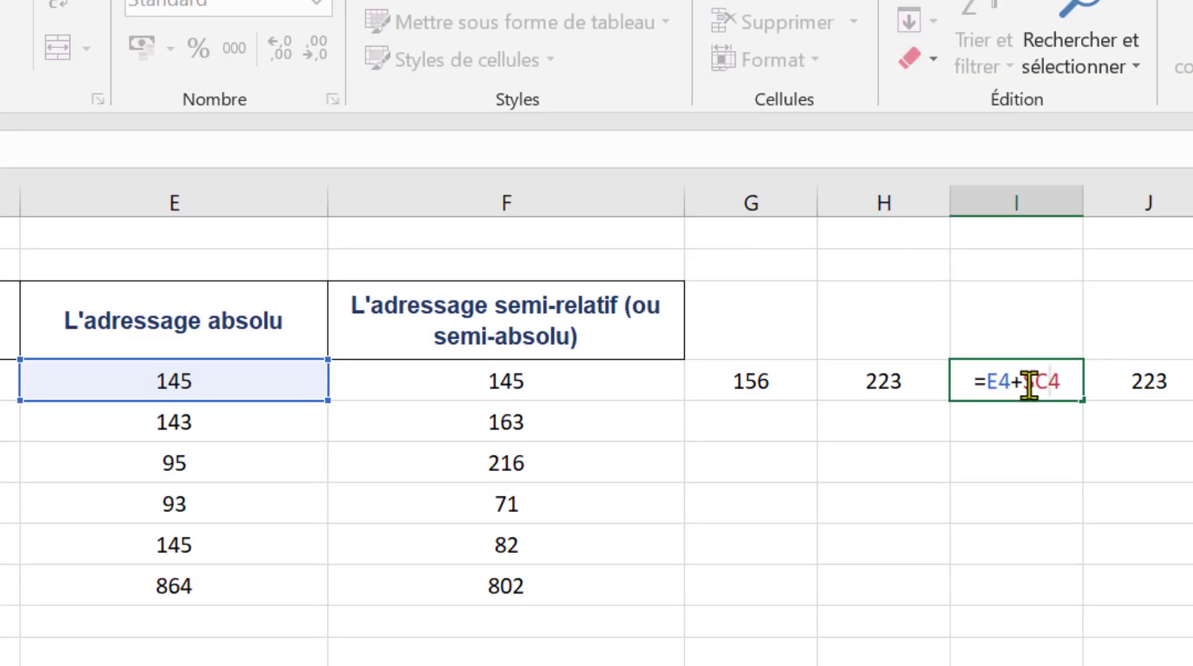
double_click(1071, 381)
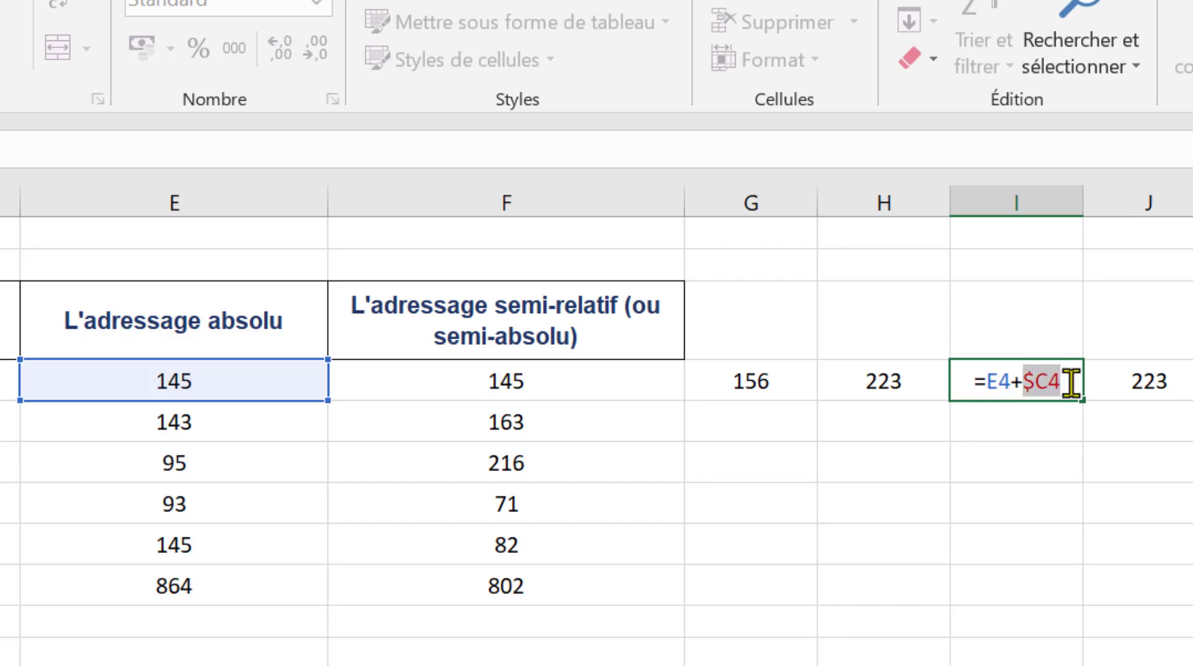
key("Return")
Step: Change the F4 formula to =B4+C$4 so that the row is fixed instead of the column
double_click(556, 380)
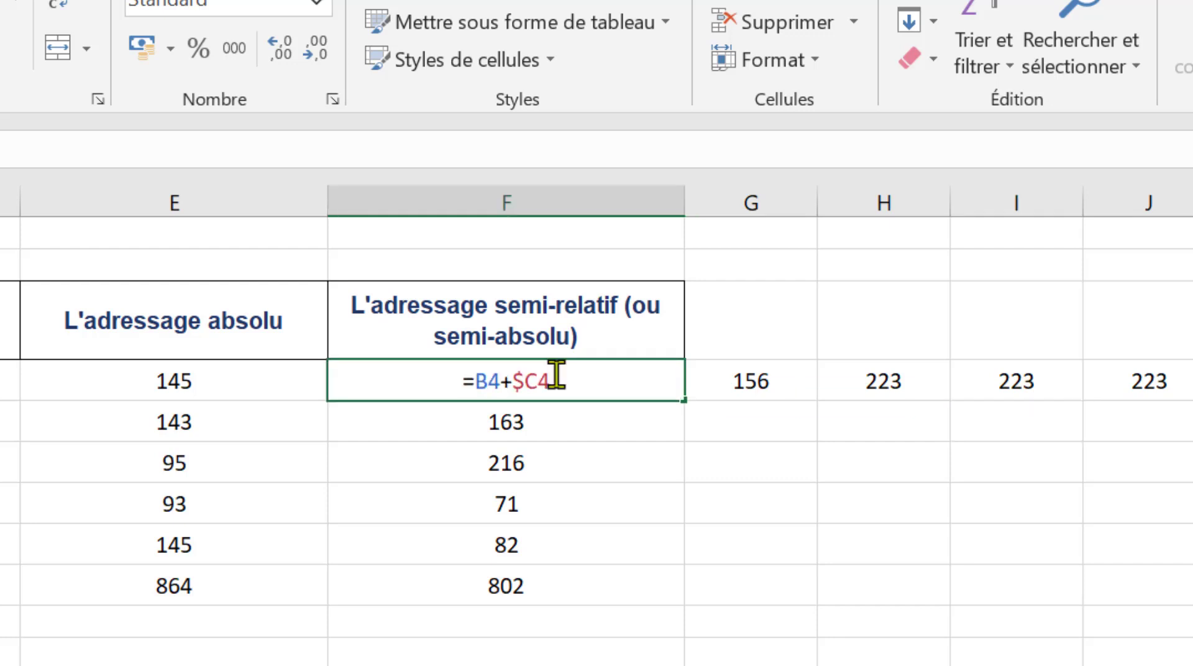
left_click(525, 380)
key("BackSpace")
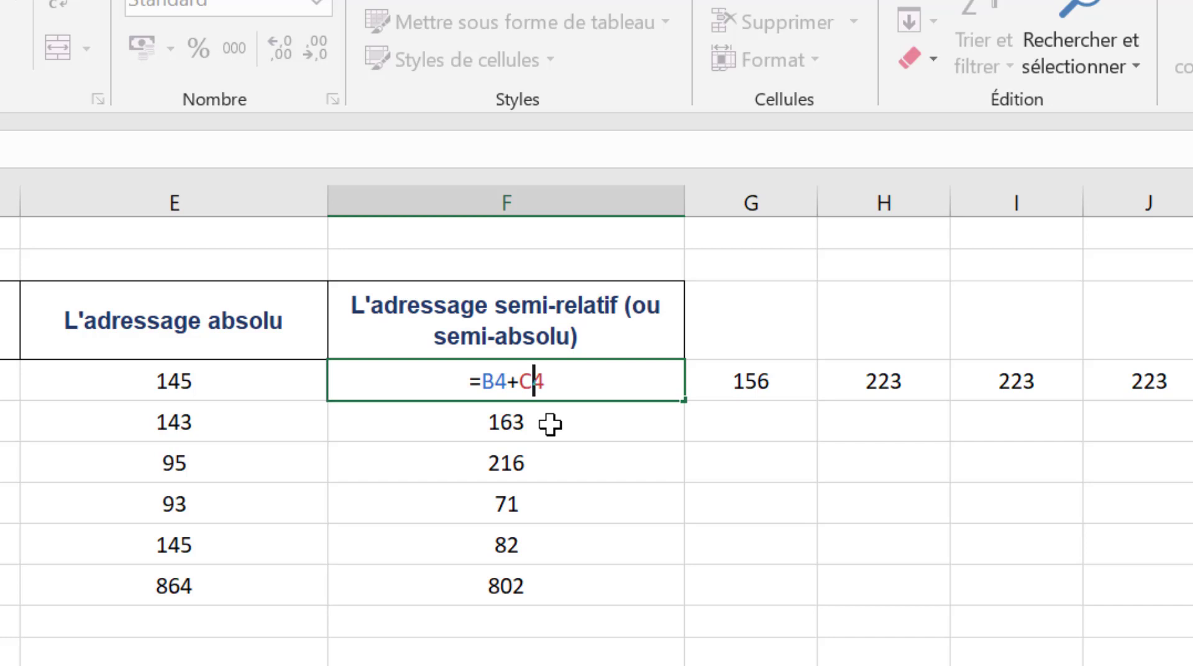
key("Right")
type("$")
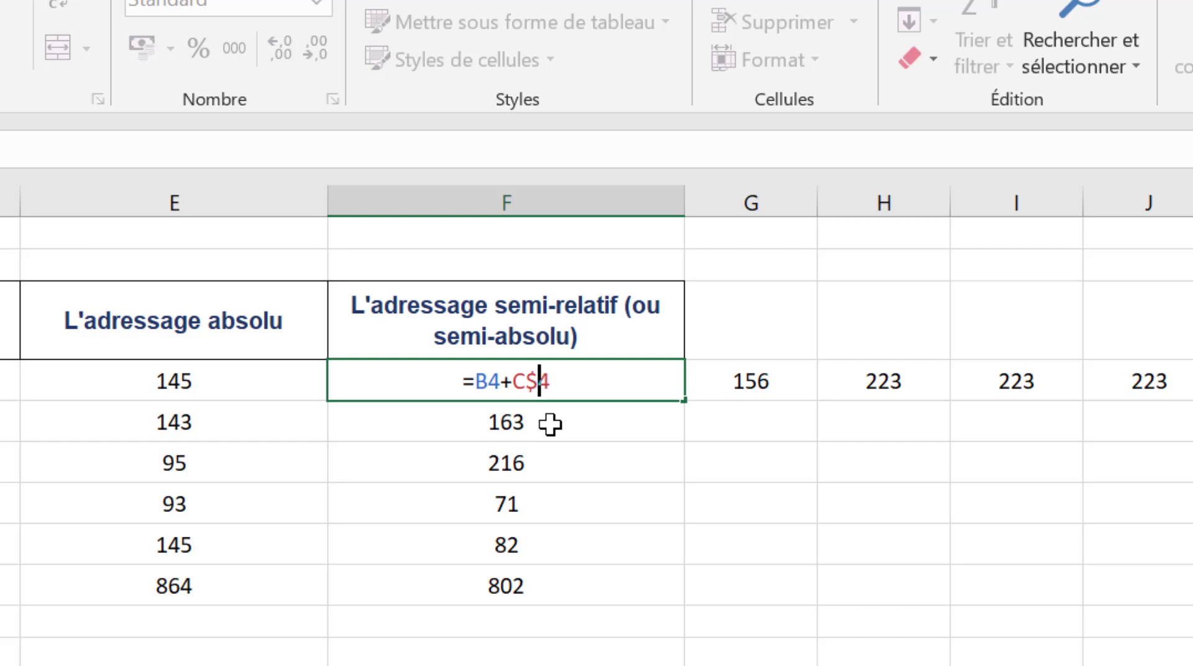
key("ctrl+Return")
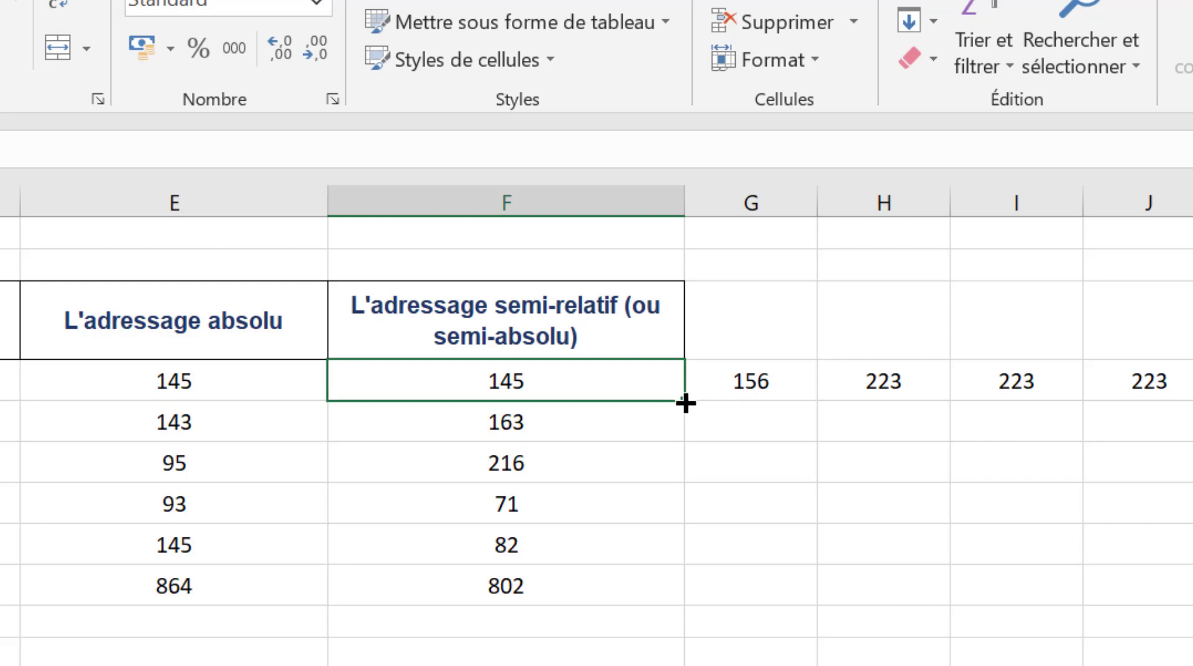
Step: Fill the F4 formula down through F9 and check the references in the copies in F5 to F9
left_click_drag(685, 404, 670, 603)
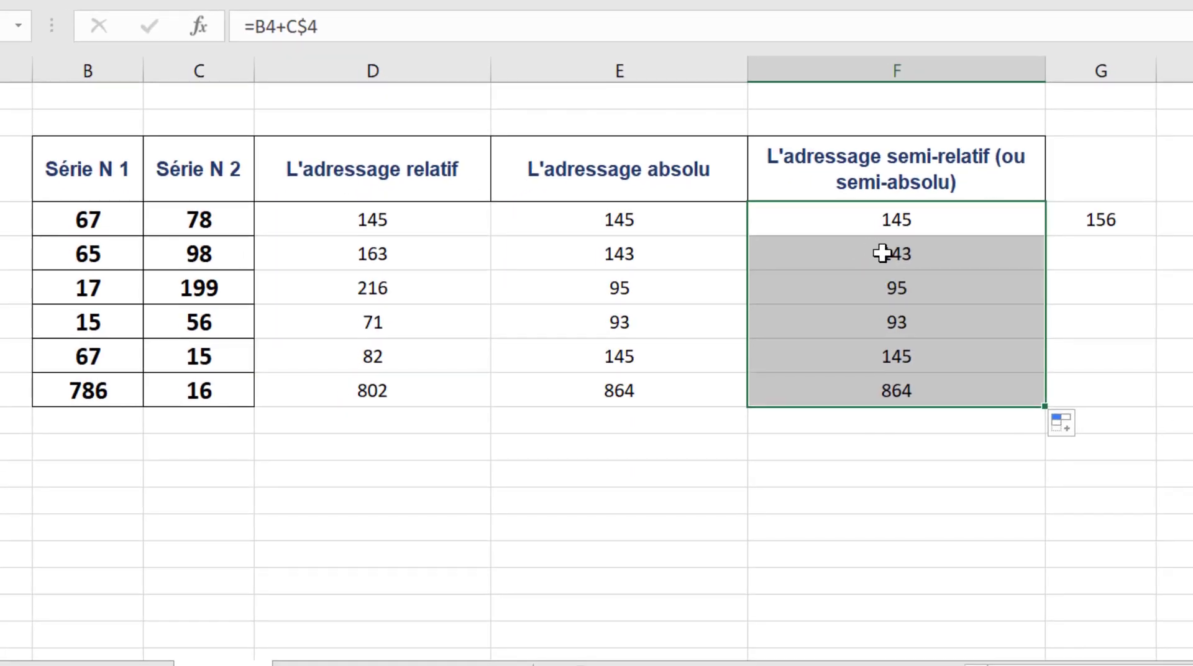
left_click(515, 417)
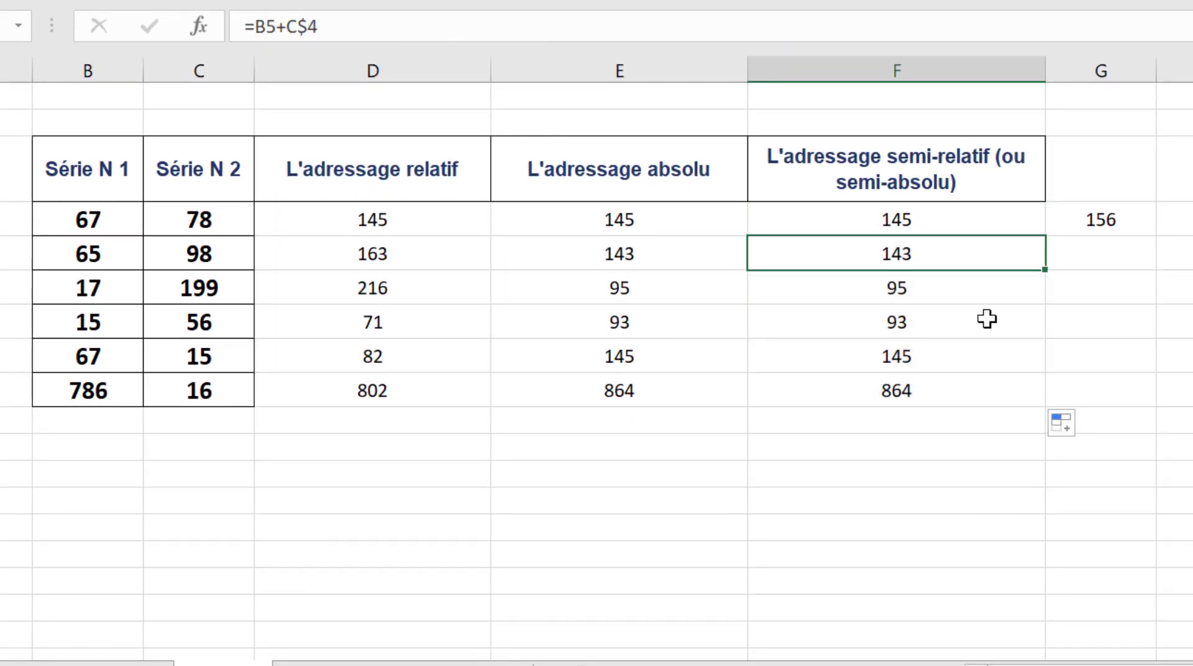
double_click(928, 251)
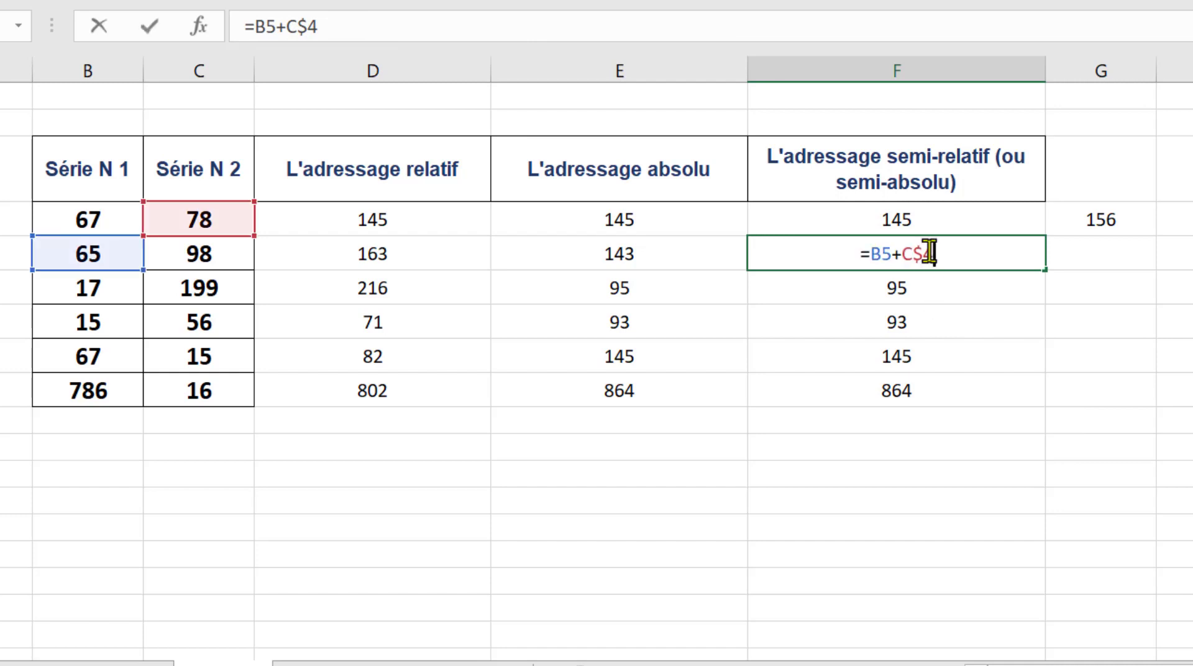
double_click(947, 287)
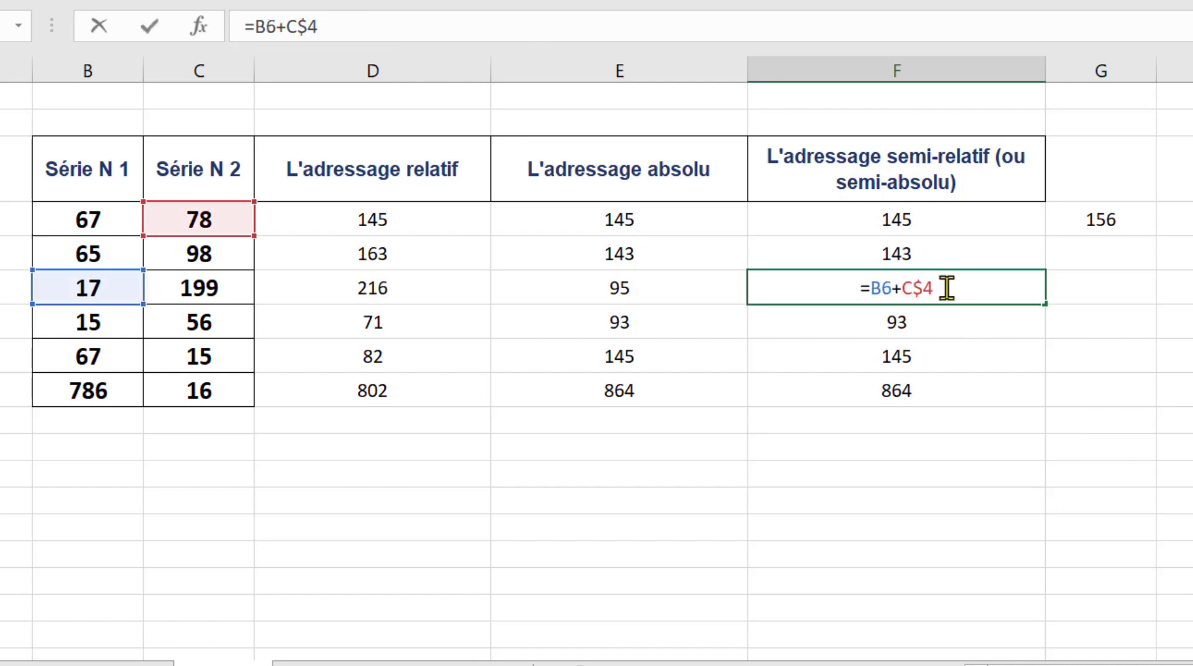
double_click(933, 323)
double_click(920, 366)
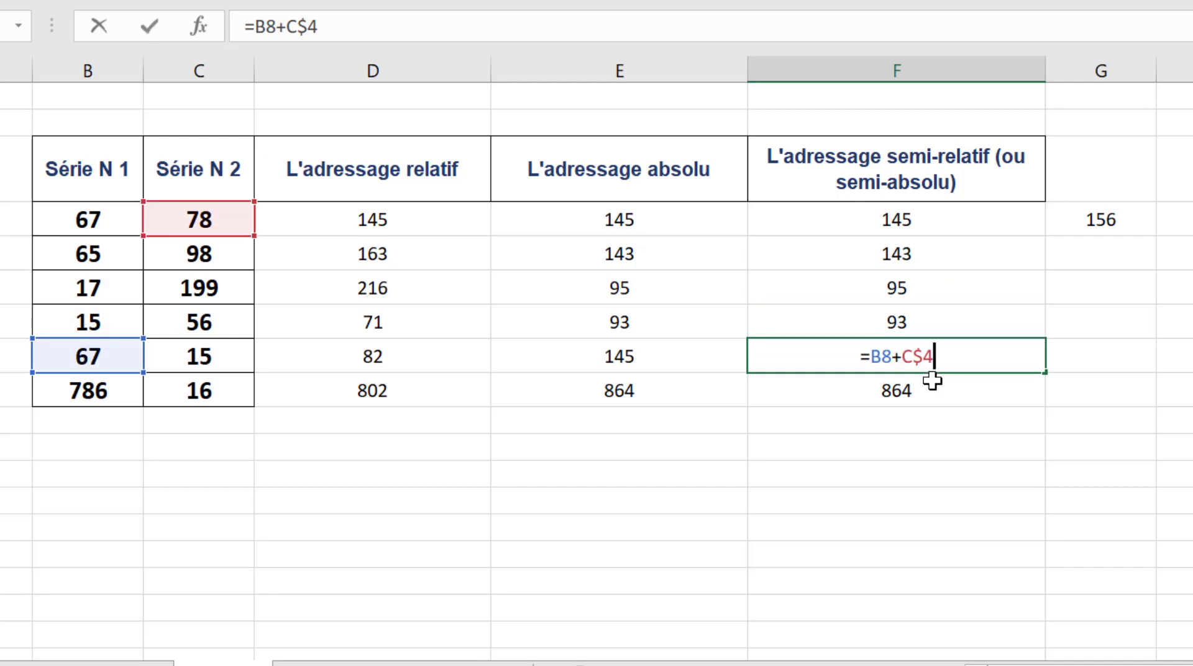
double_click(929, 389)
left_click(1172, 420)
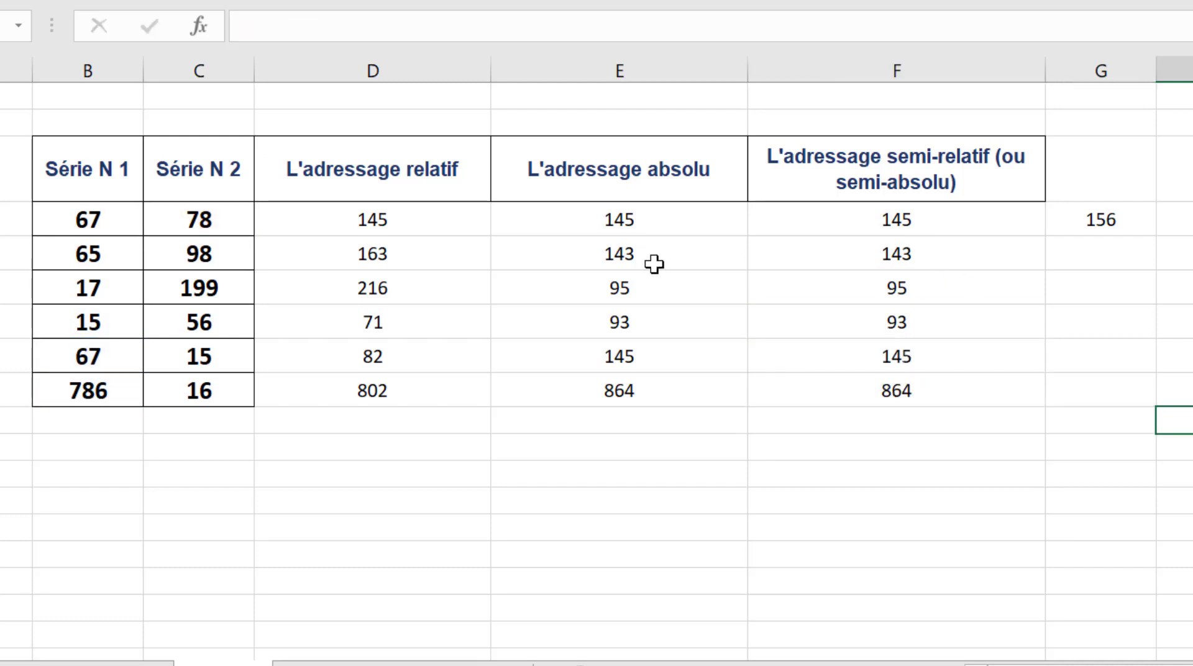
Step: Fill the F4 formula across row 4 through J4, check the references in G4 and H4, and reselect F4
left_click(971, 222)
left_click_drag(1048, 239, 1128, 190)
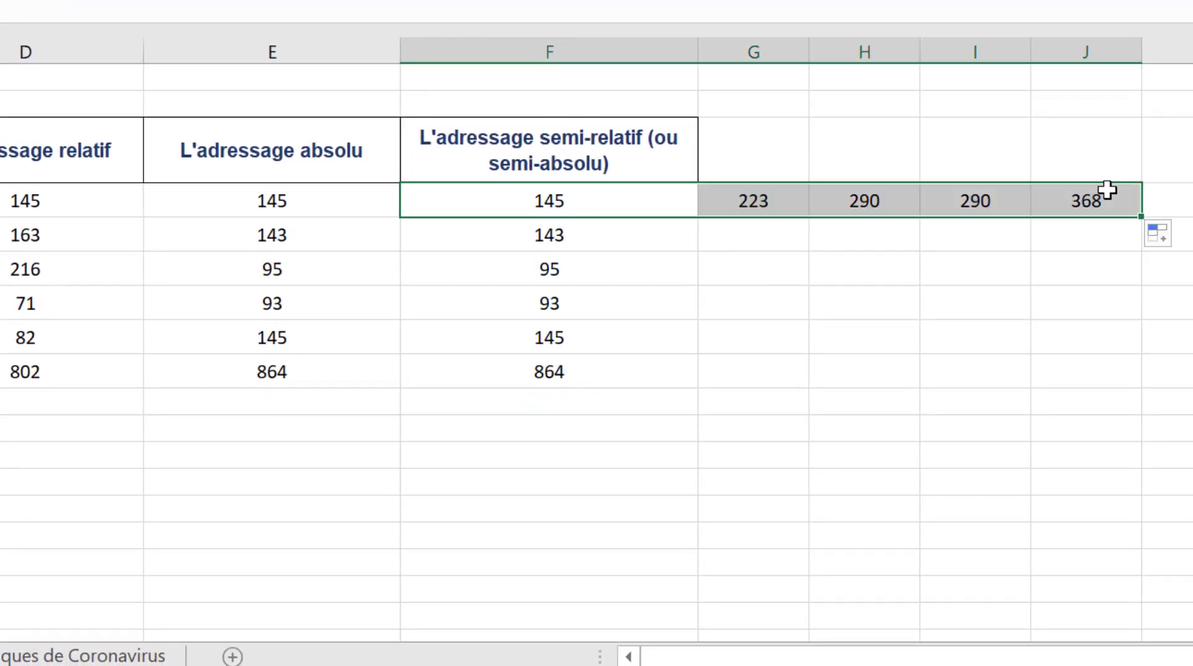
double_click(749, 200)
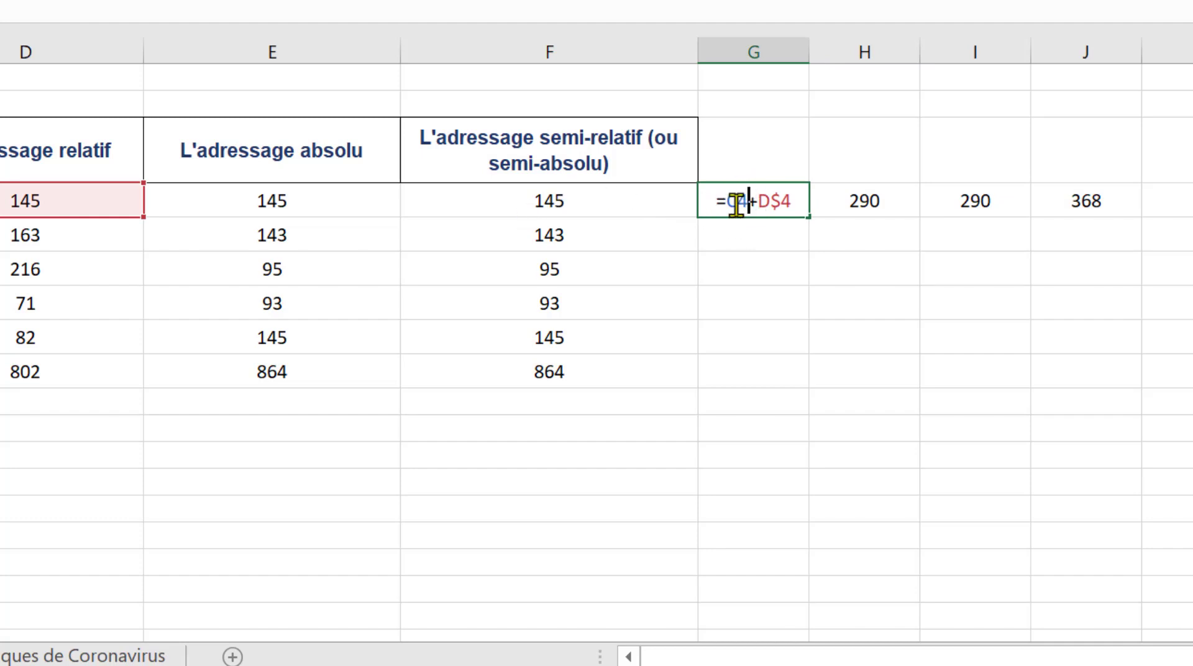
left_click(883, 200)
double_click(868, 207)
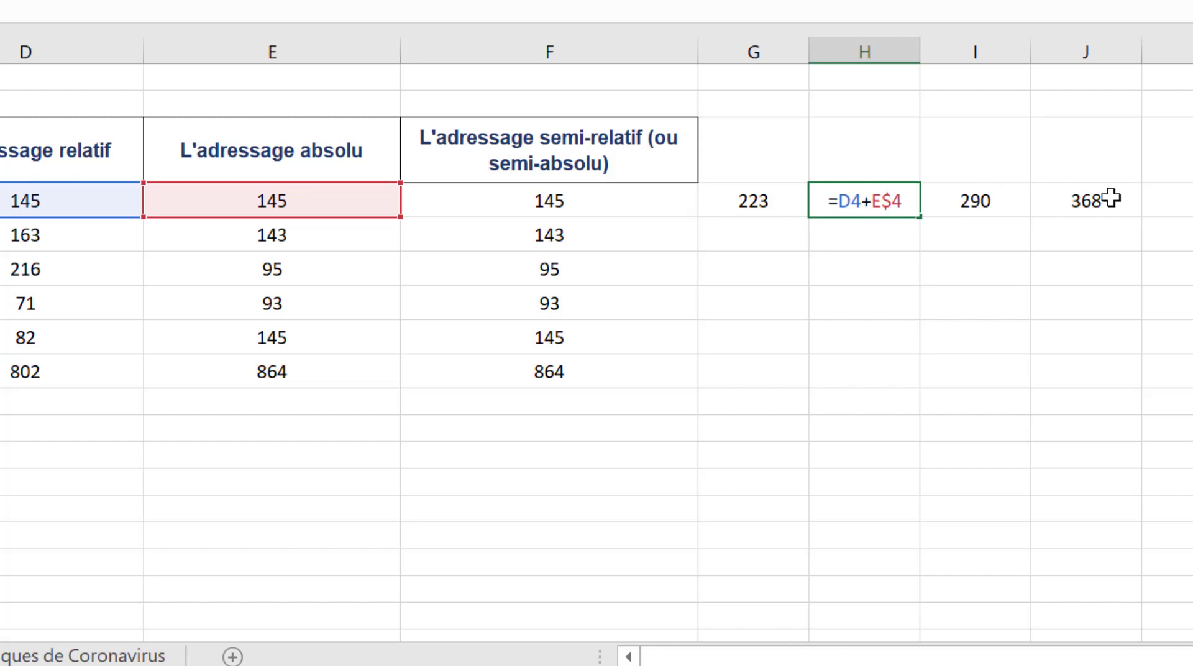
key("Return")
key("Left")
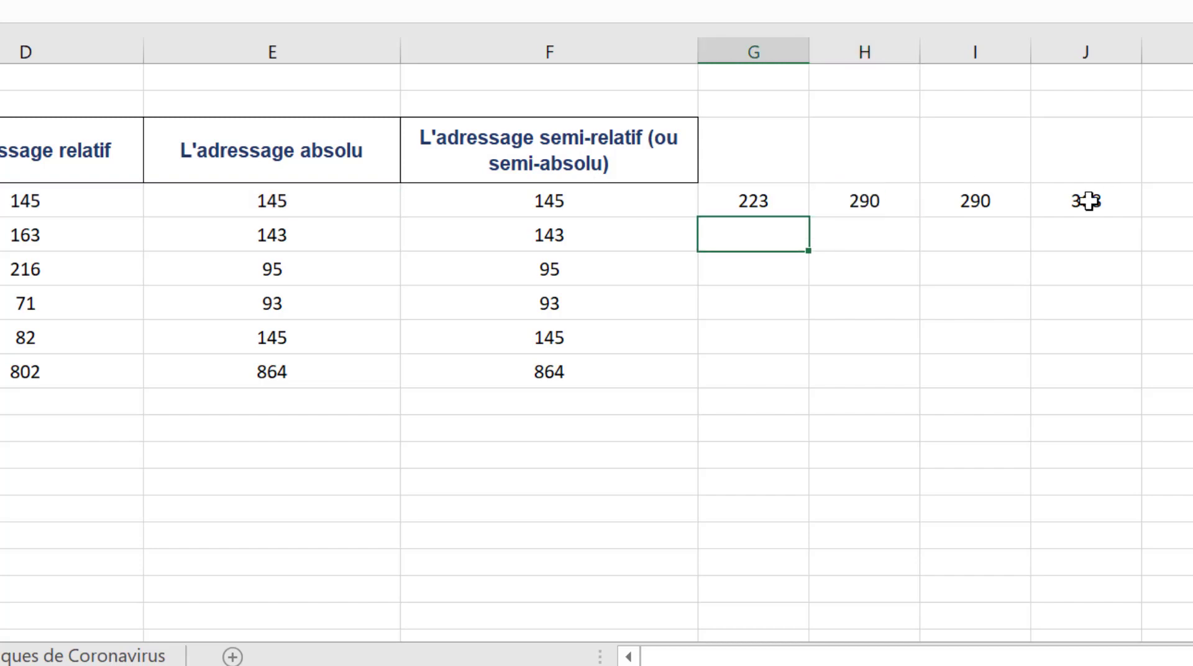
left_click(632, 206)
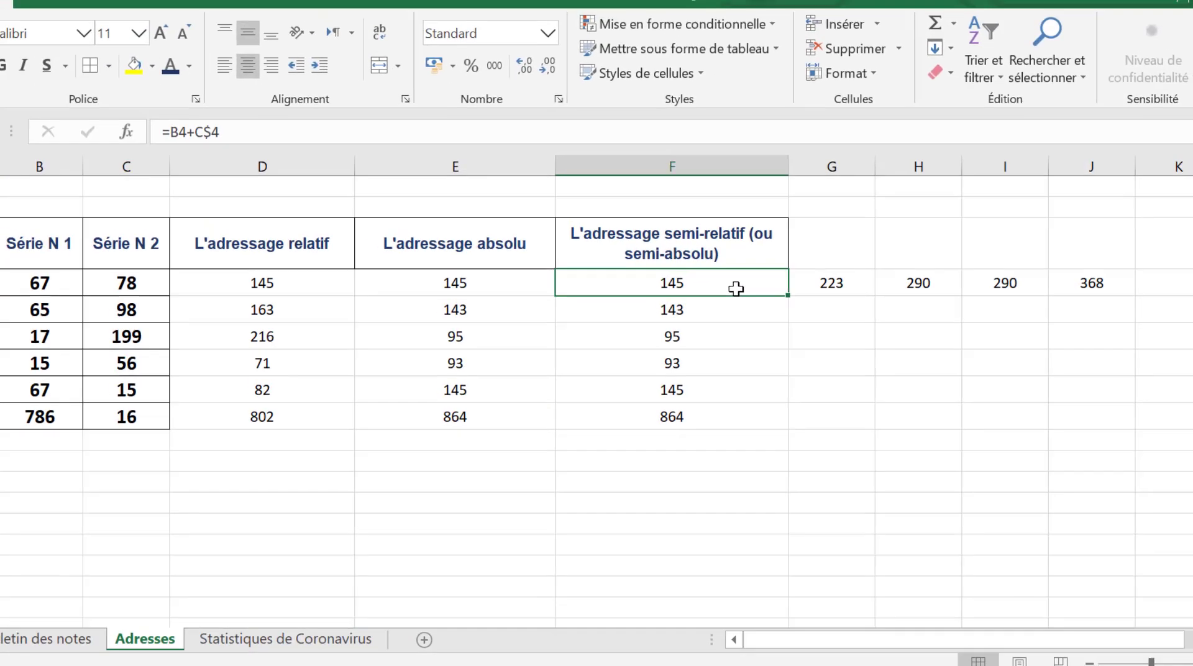